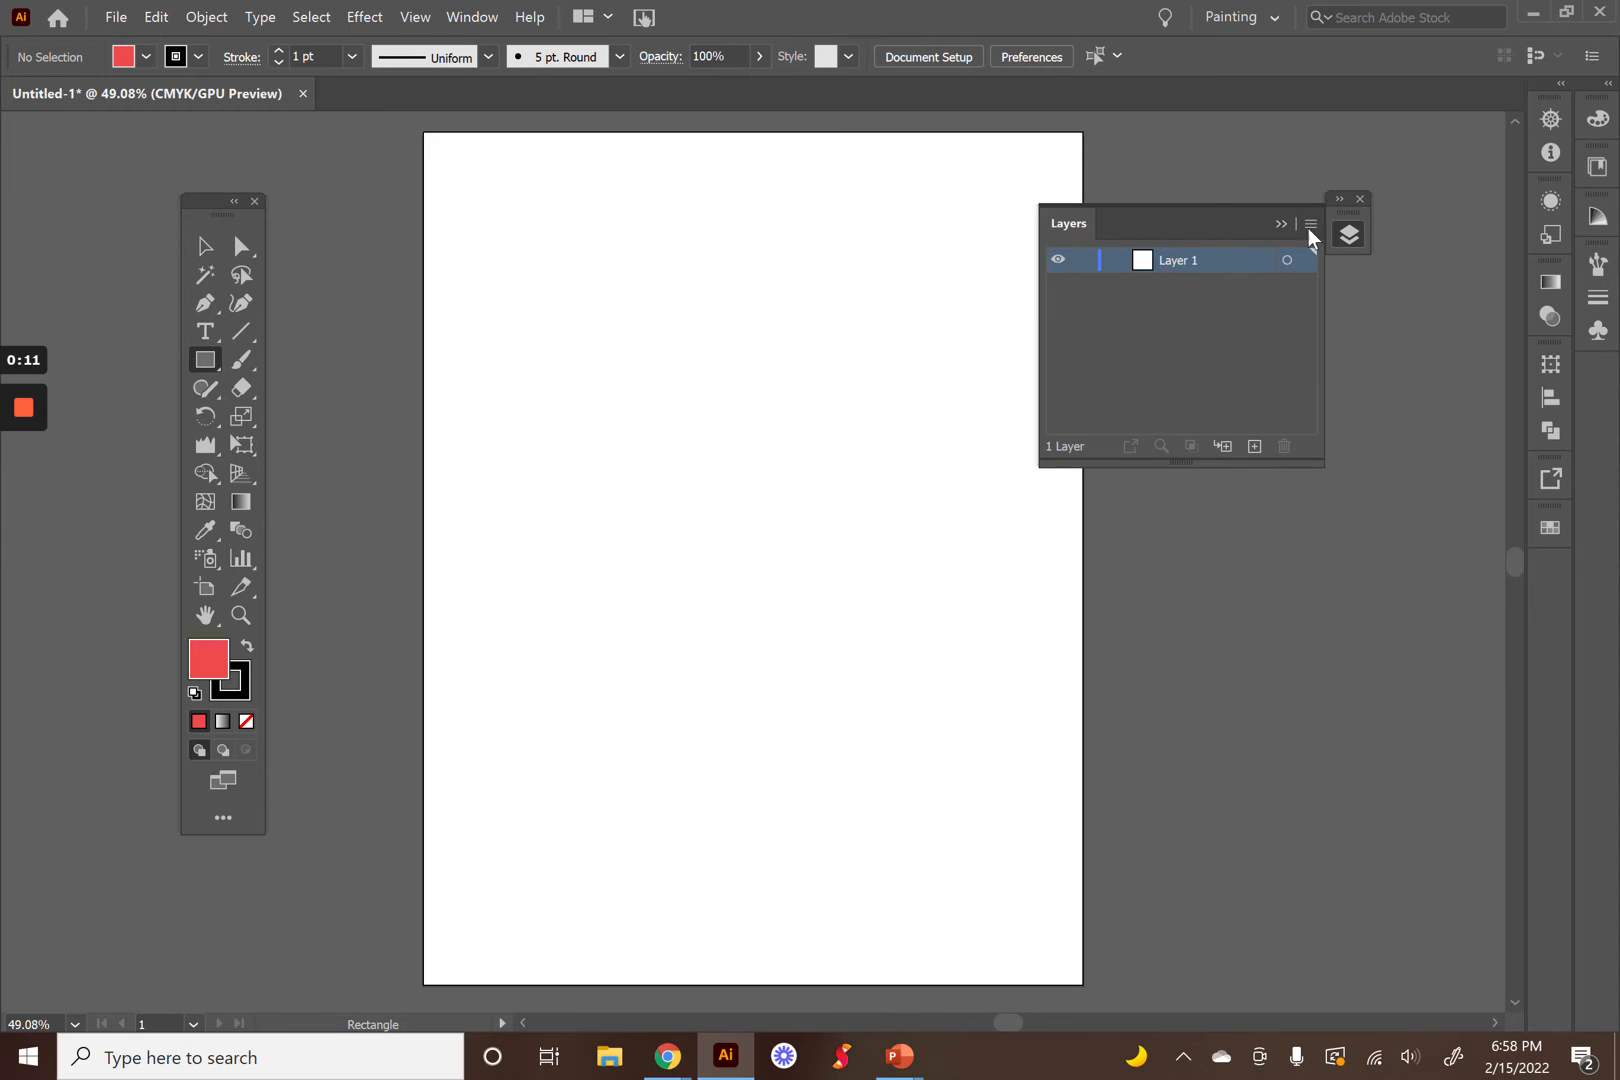
Float the Layers panel beside the artboard and draw a small red ellipse near the artboard's center with the Ellipse tool
drag(1211, 229, 1336, 257)
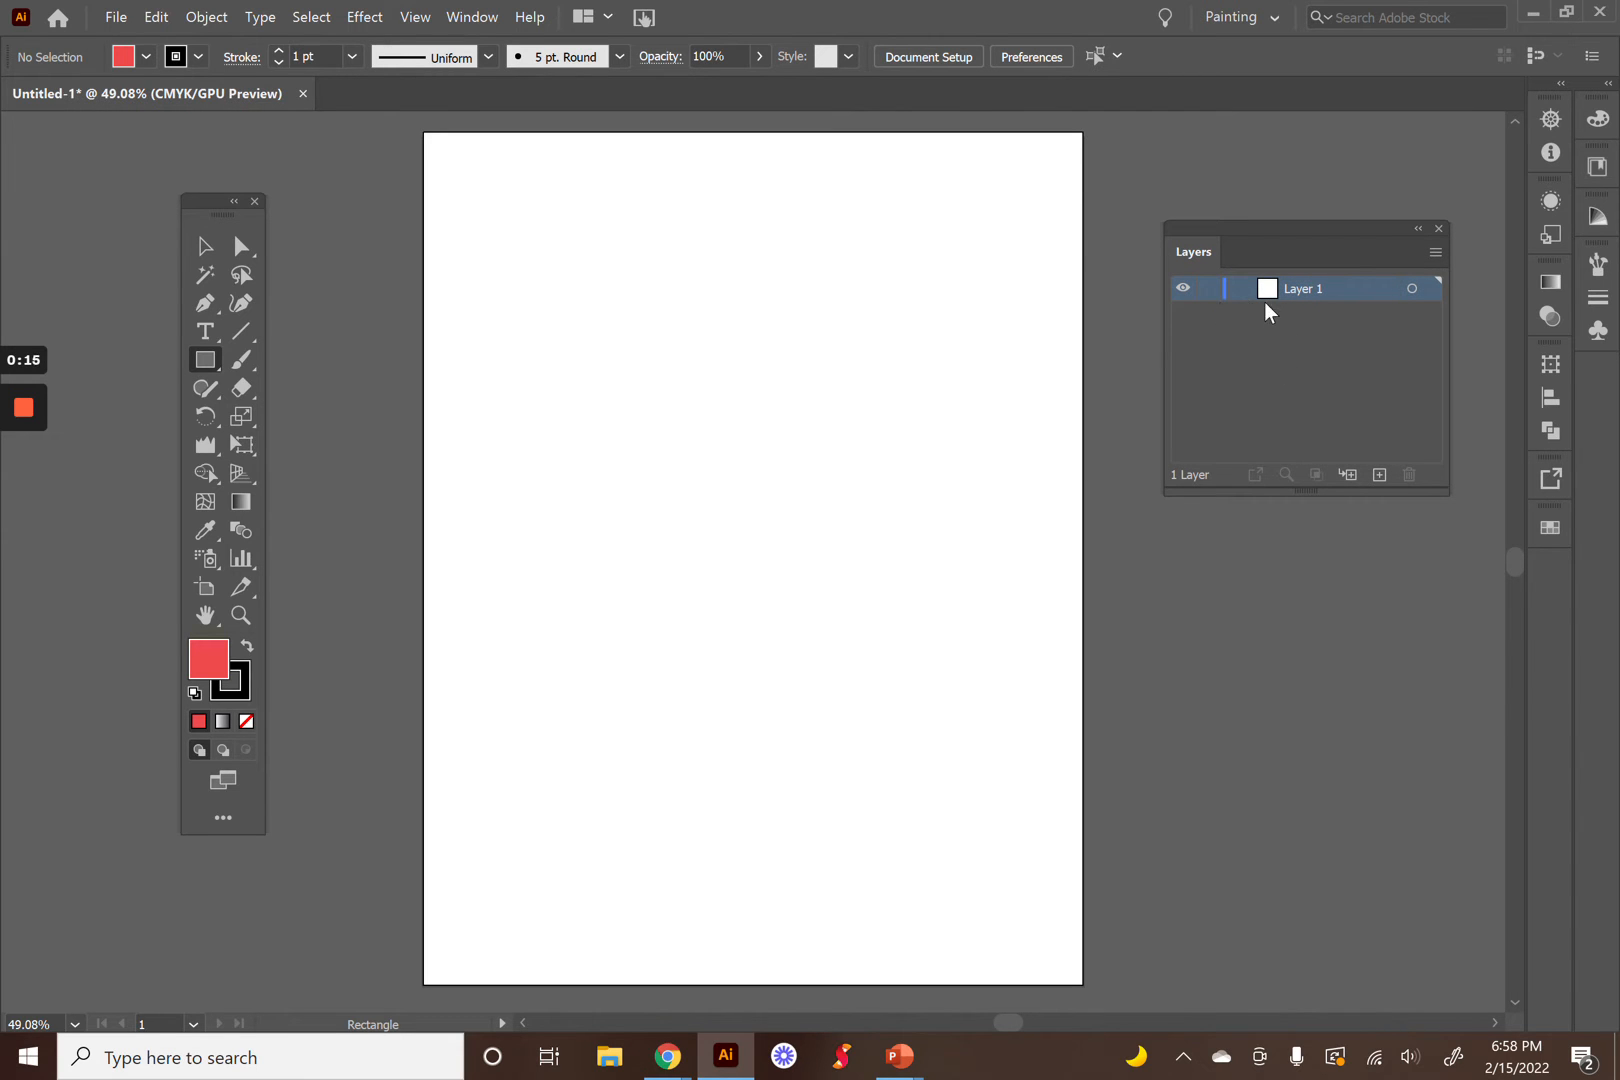
click(202, 359)
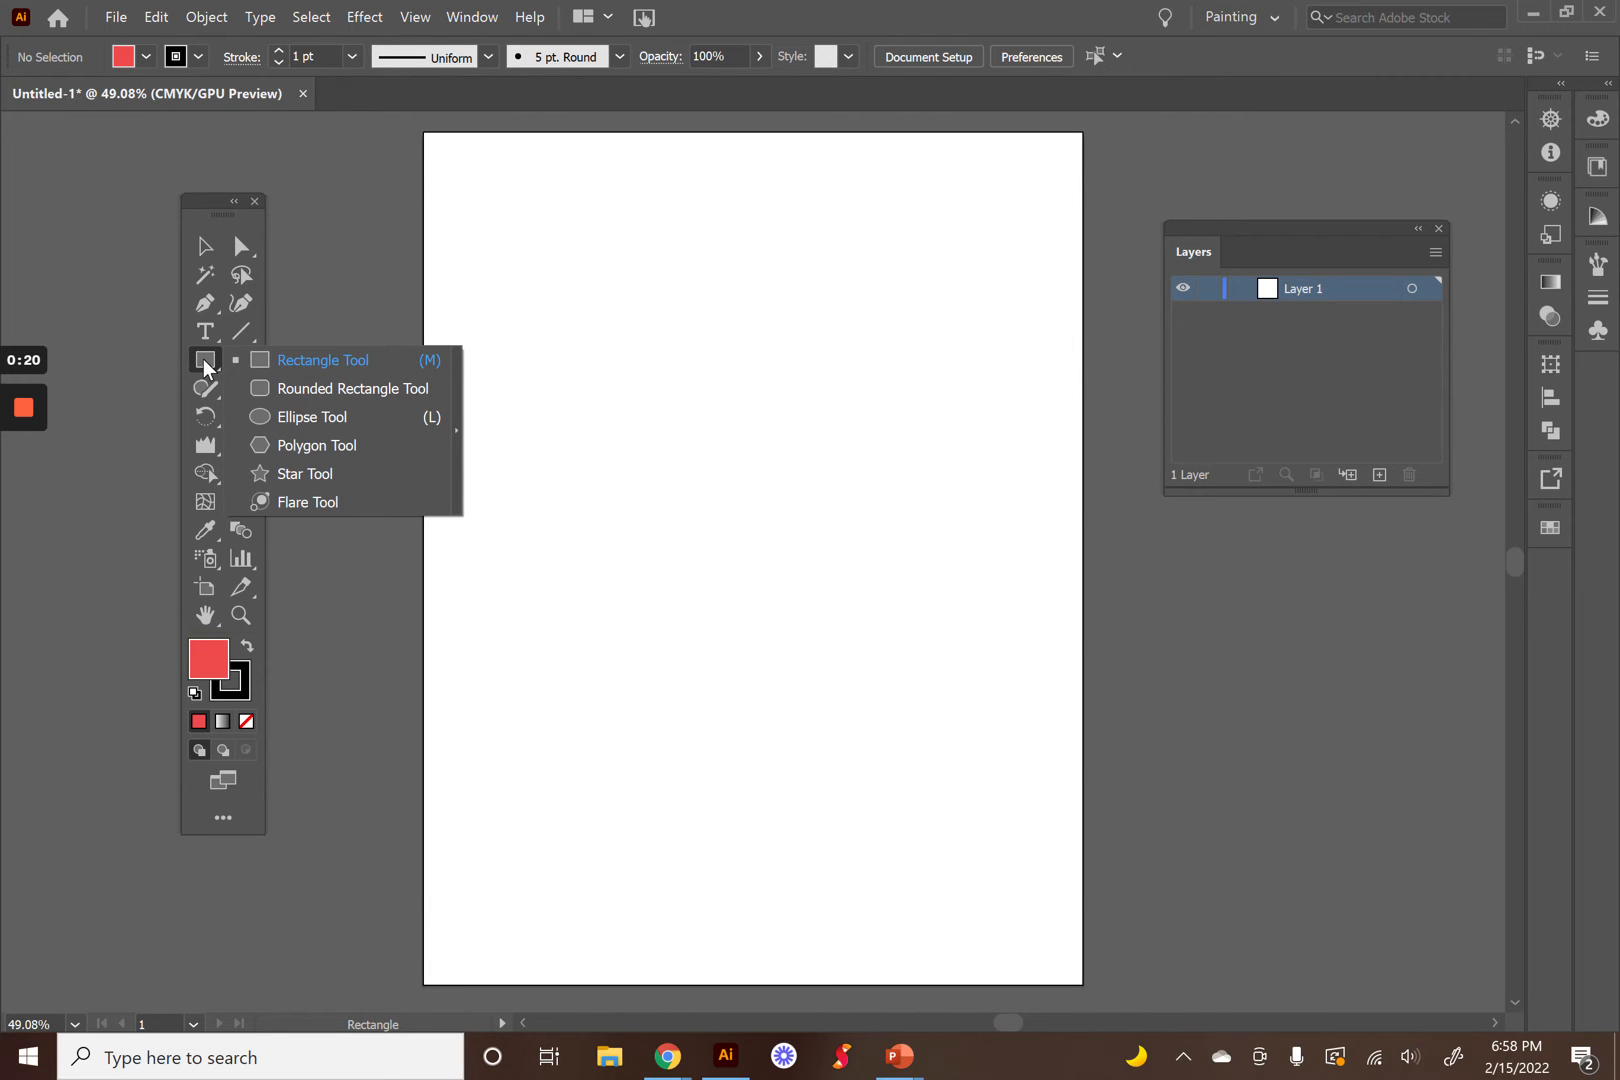
click(278, 417)
drag(681, 445, 826, 608)
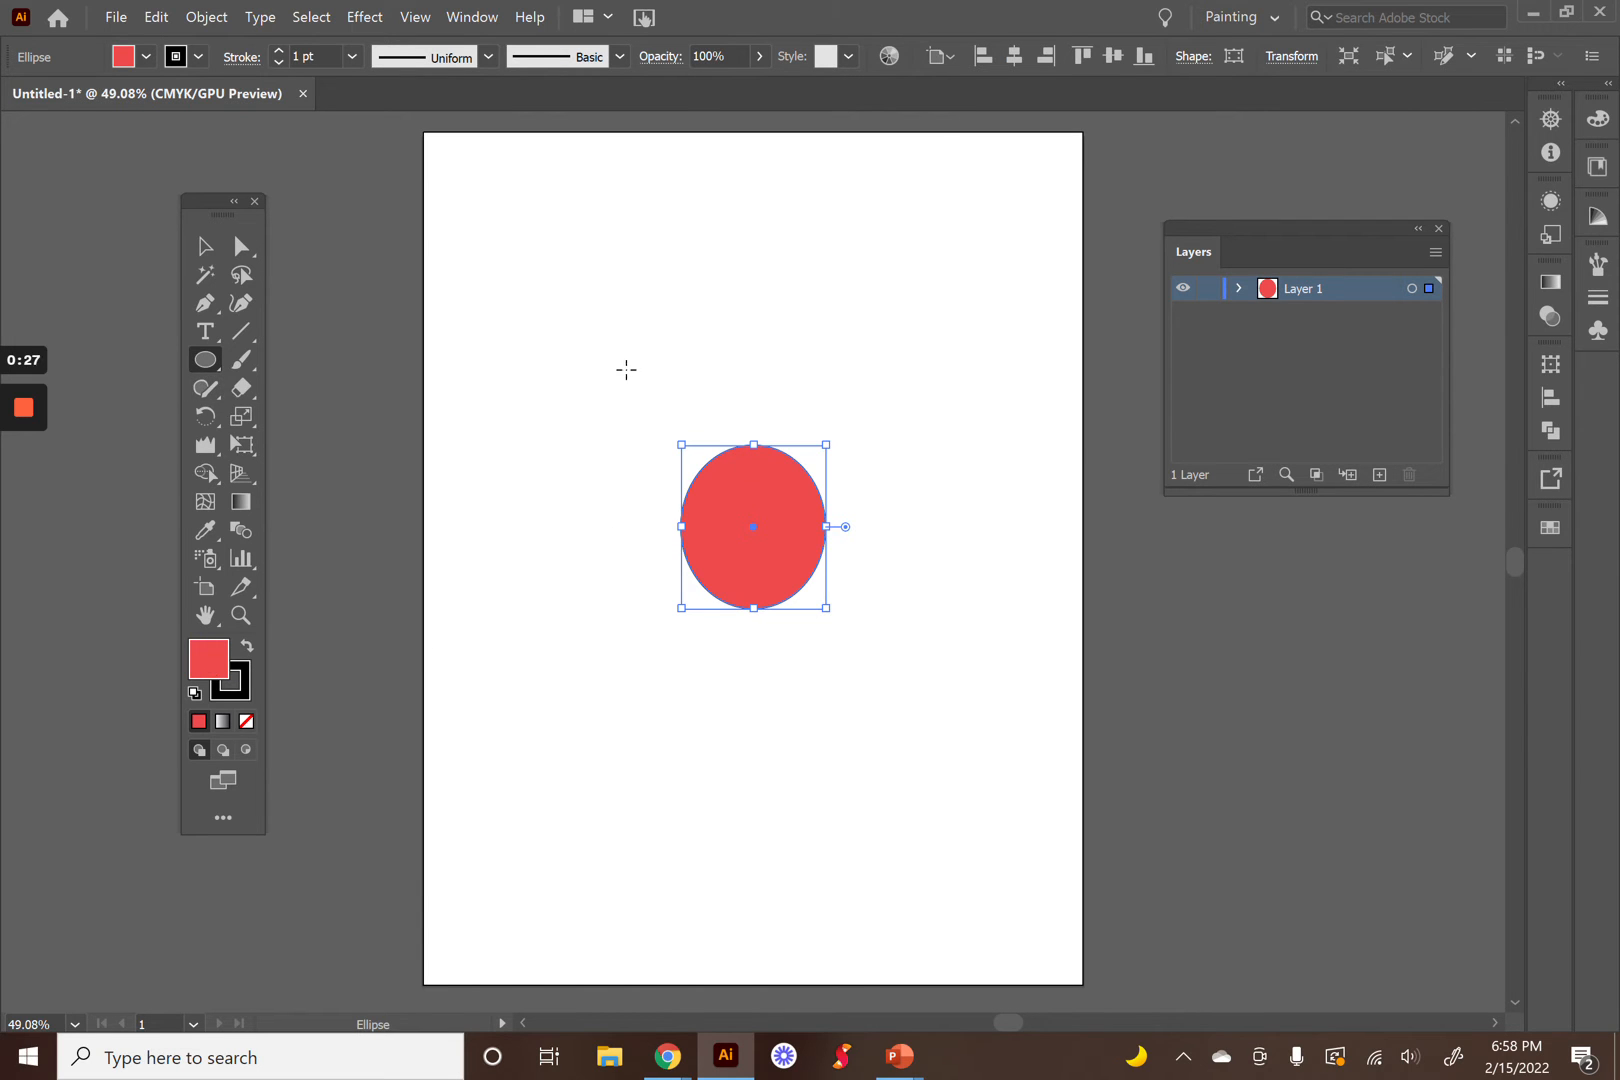
Draw a larger ellipse covering the red one and change its fill color to blue
drag(602, 375, 921, 702)
double_click(209, 660)
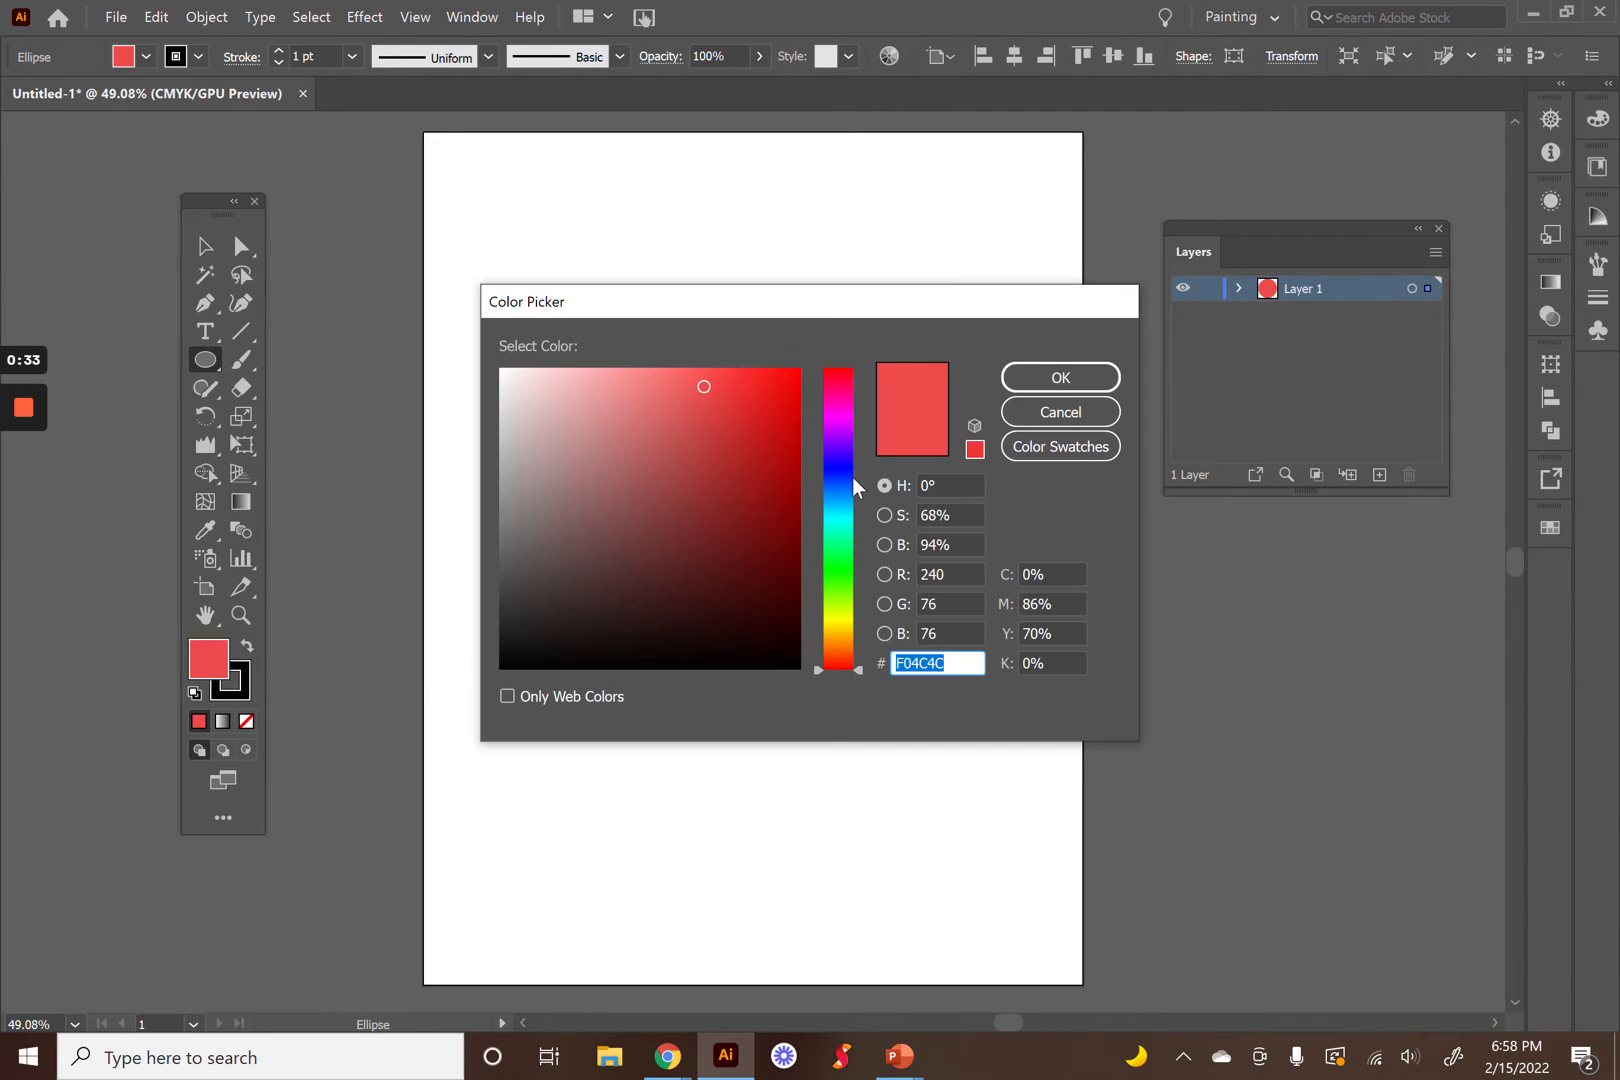
click(852, 478)
click(1050, 377)
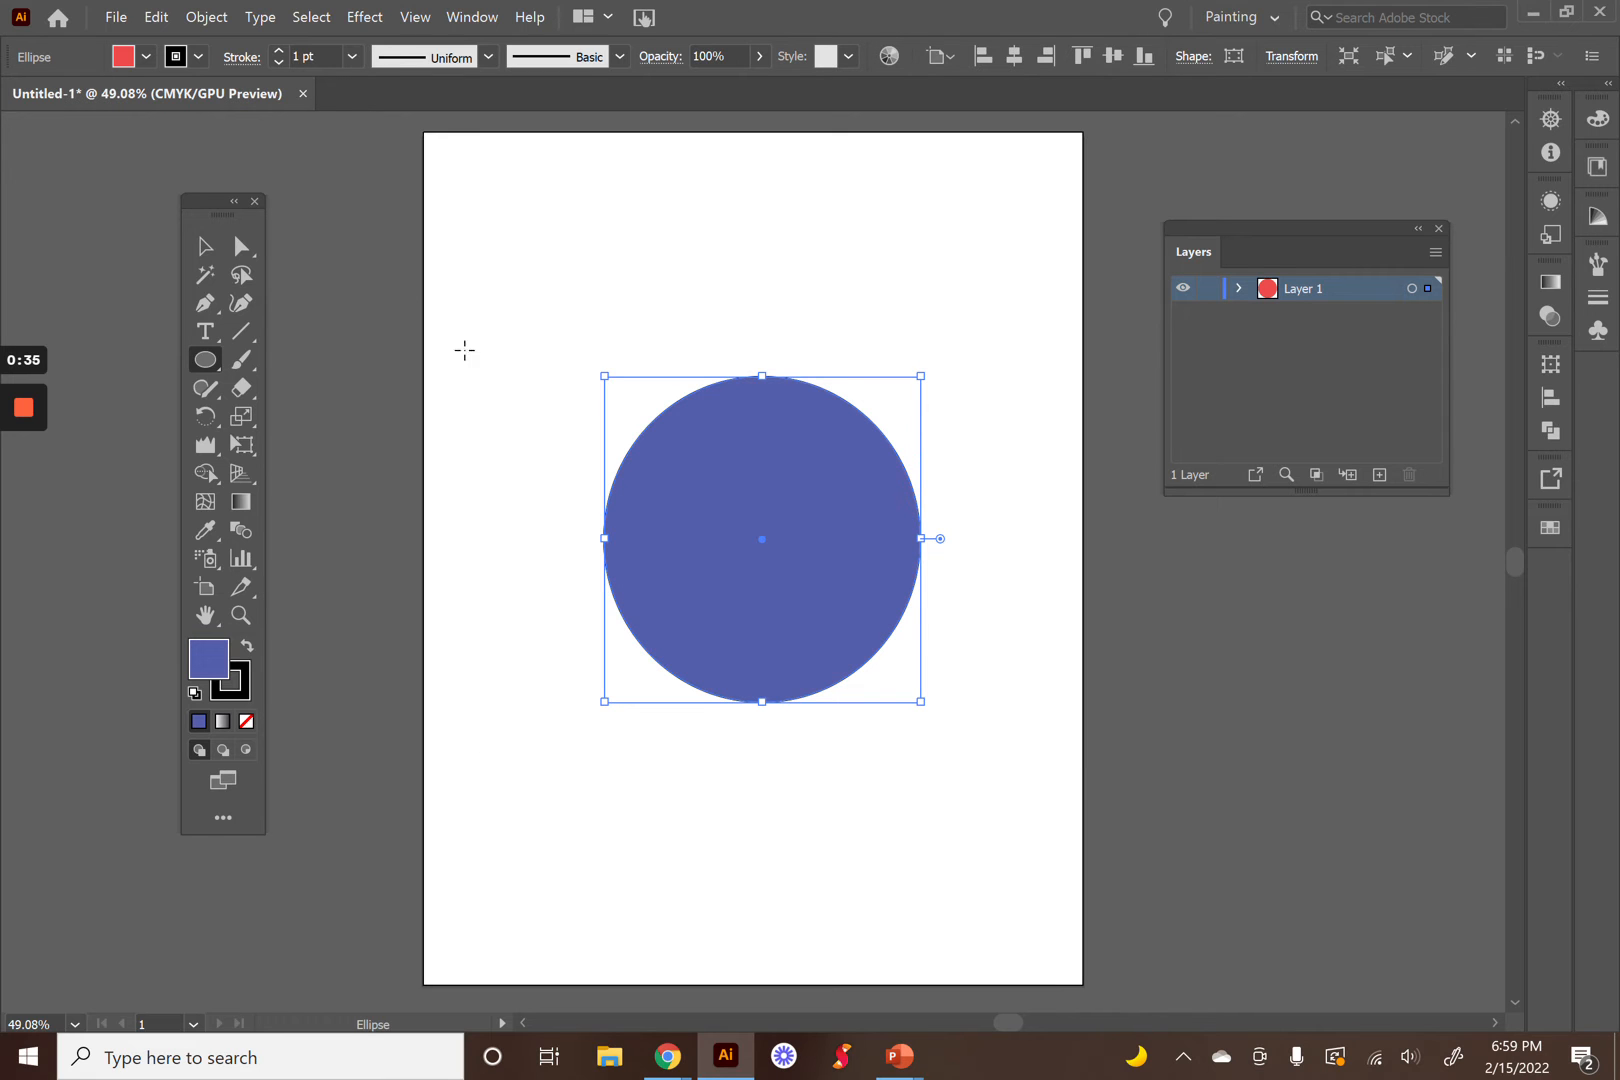
Draw a third, still larger ellipse covering the blue one and change its fill color to yellow
drag(545, 309, 988, 803)
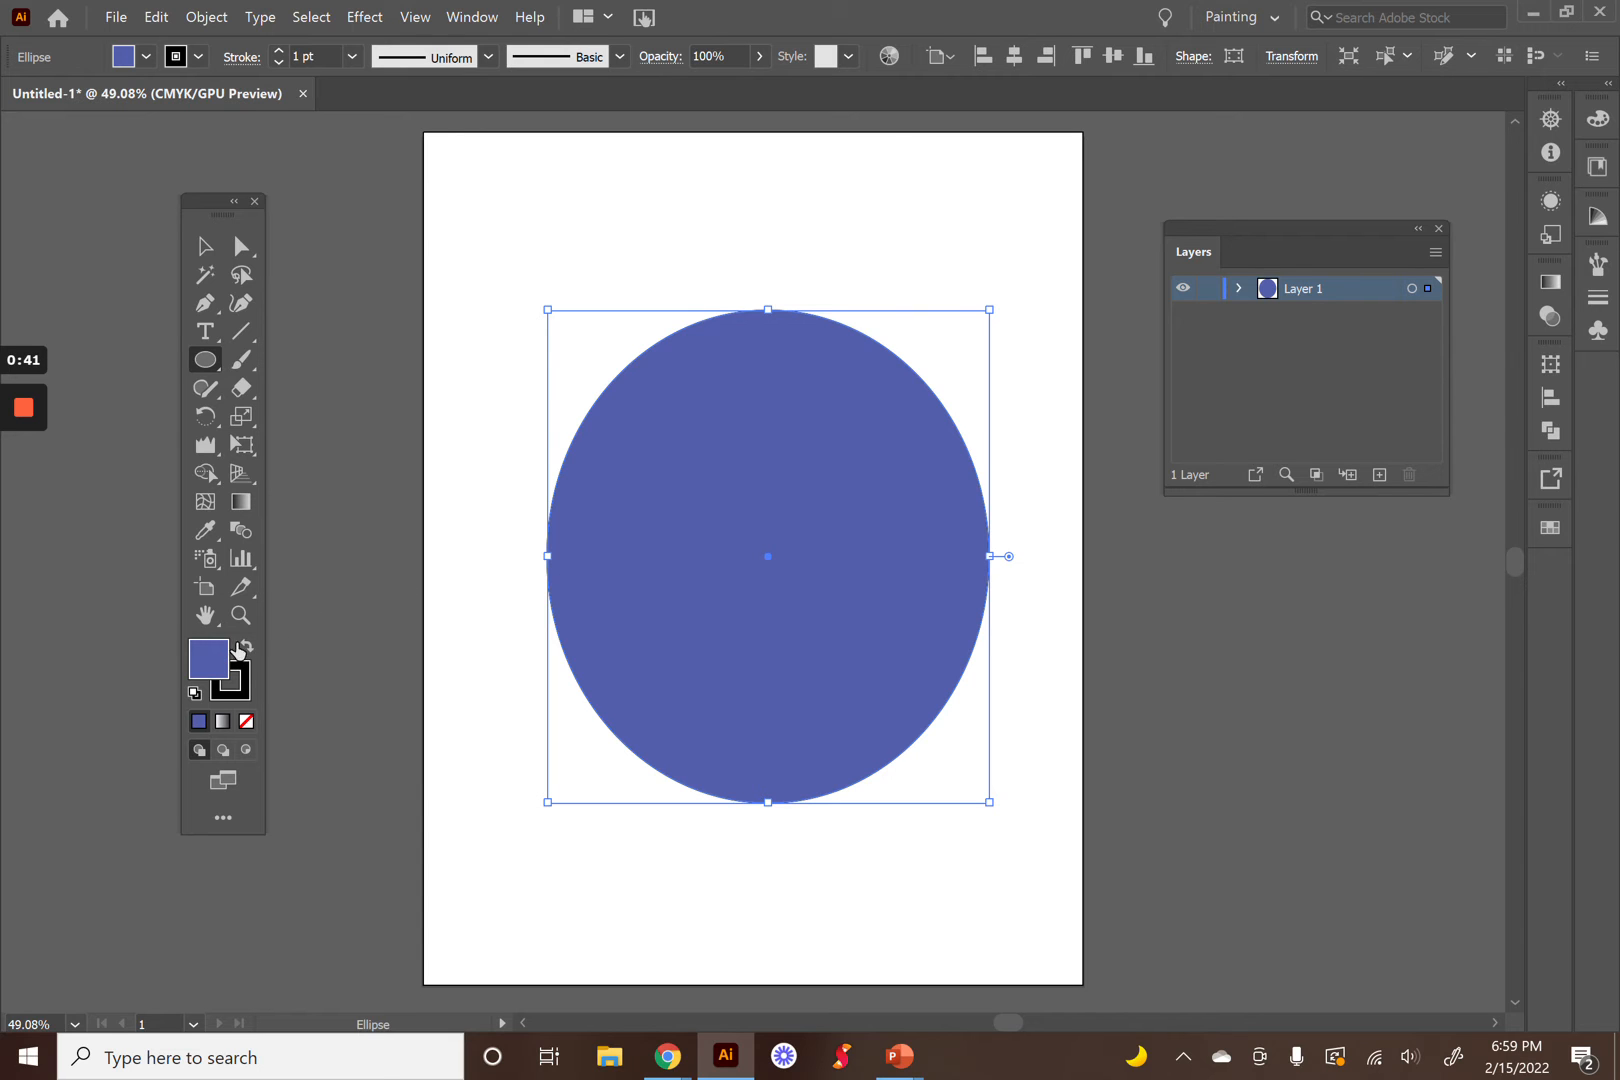
click(839, 624)
click(728, 452)
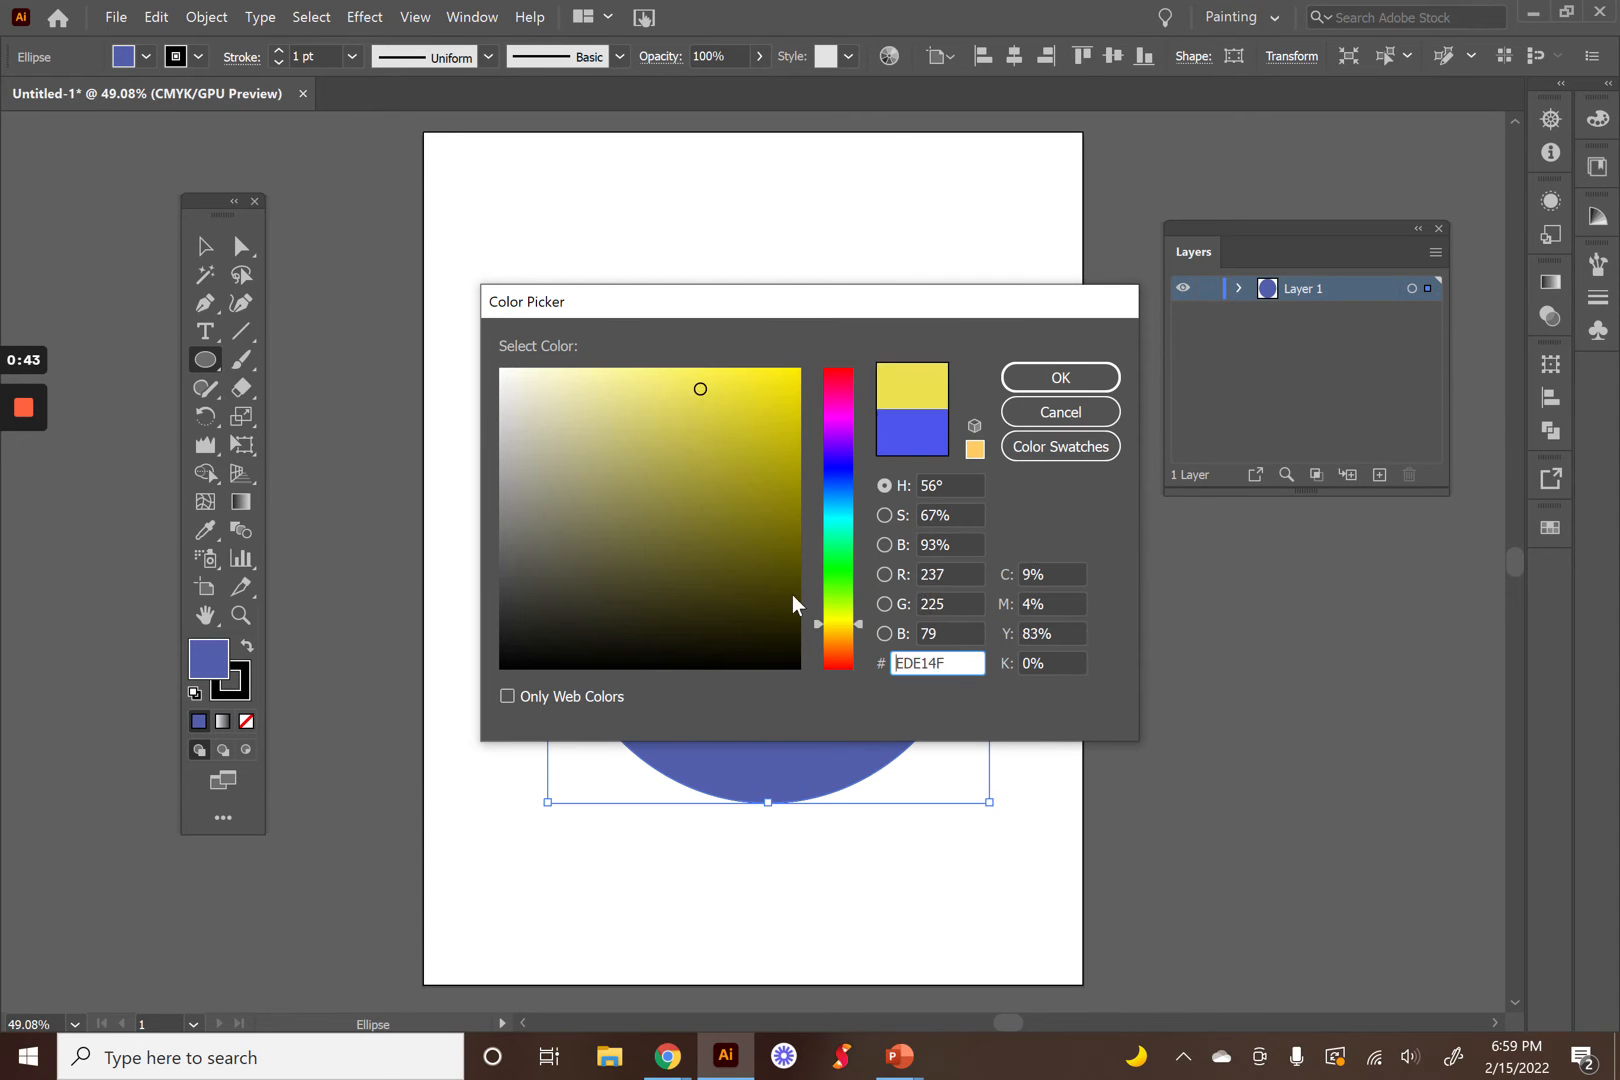
click(719, 392)
click(1024, 383)
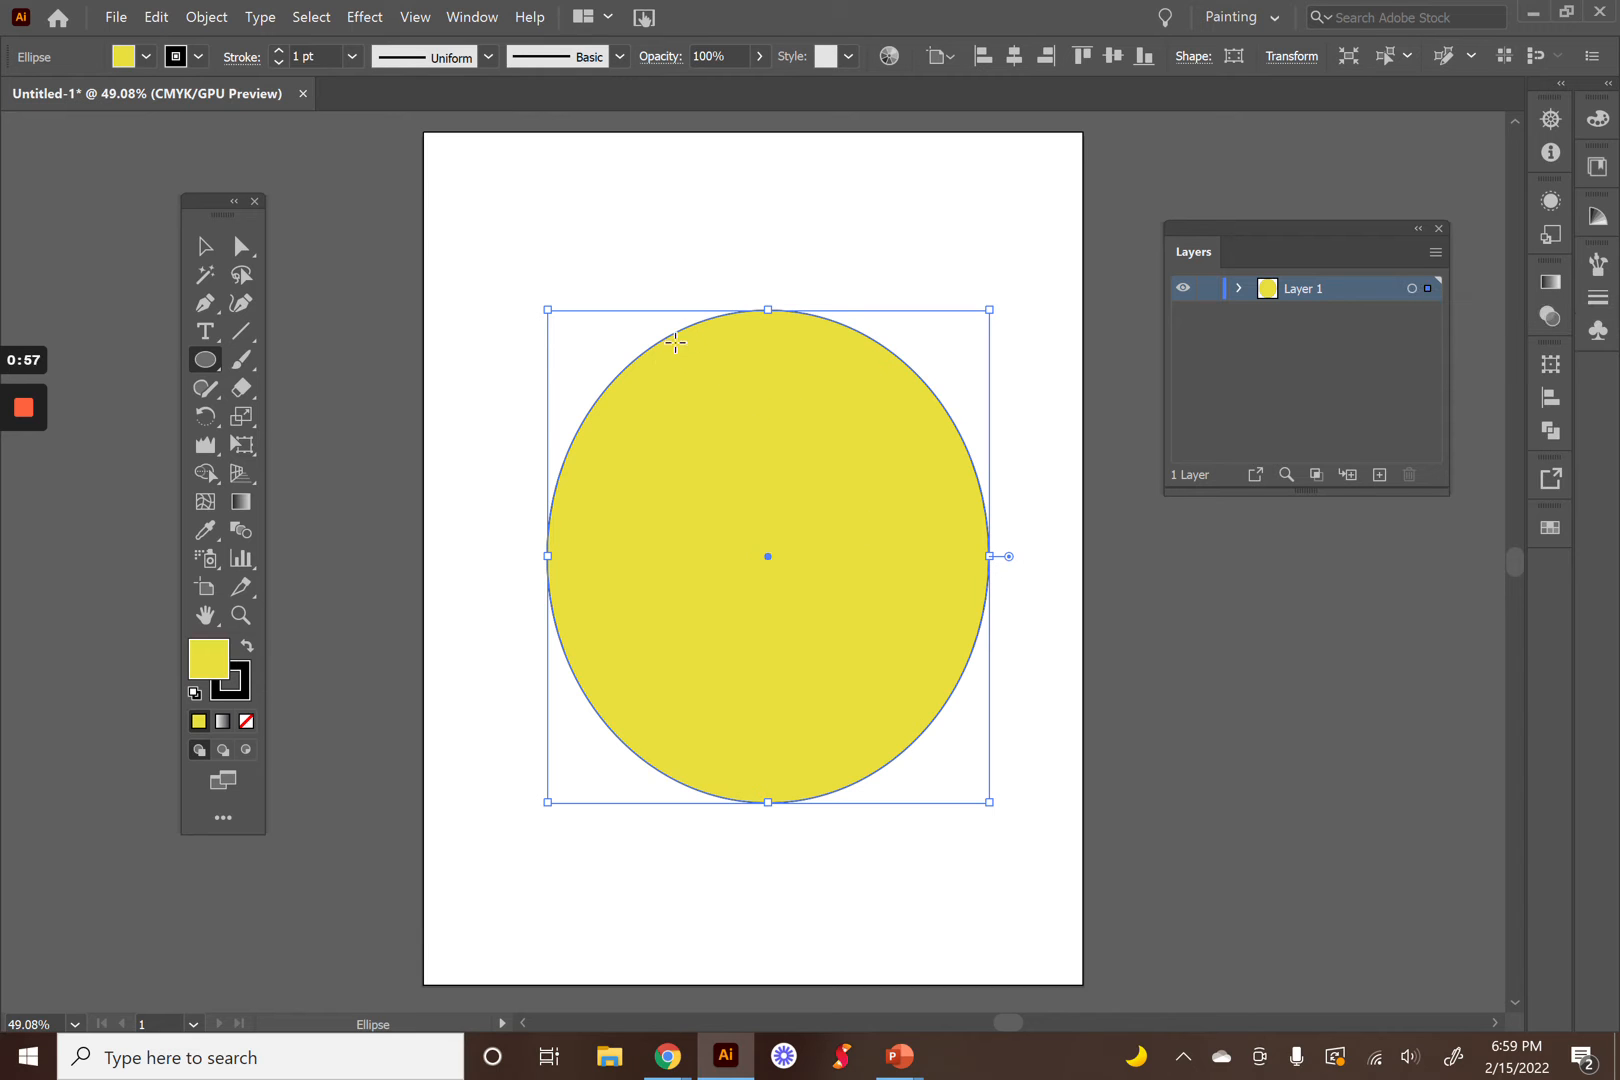
Expand Layer 1 and target the hidden blue and red ellipses one after the other to locate them on the artboard
click(1240, 288)
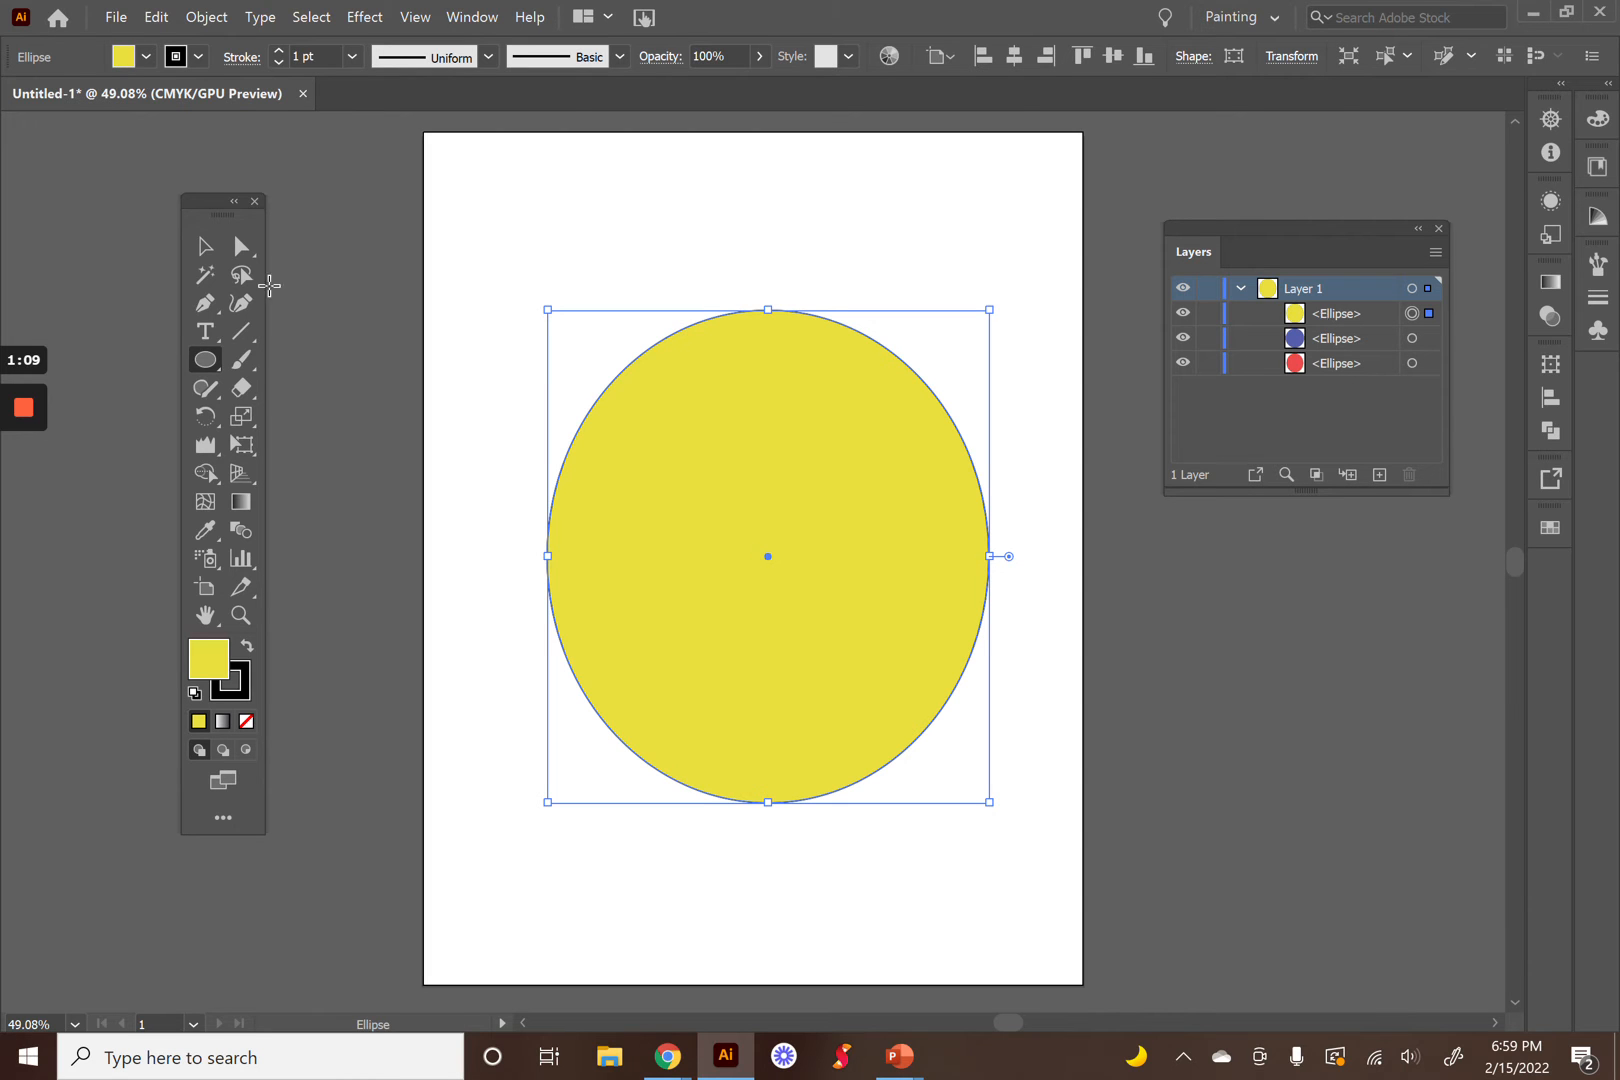
click(18, 504)
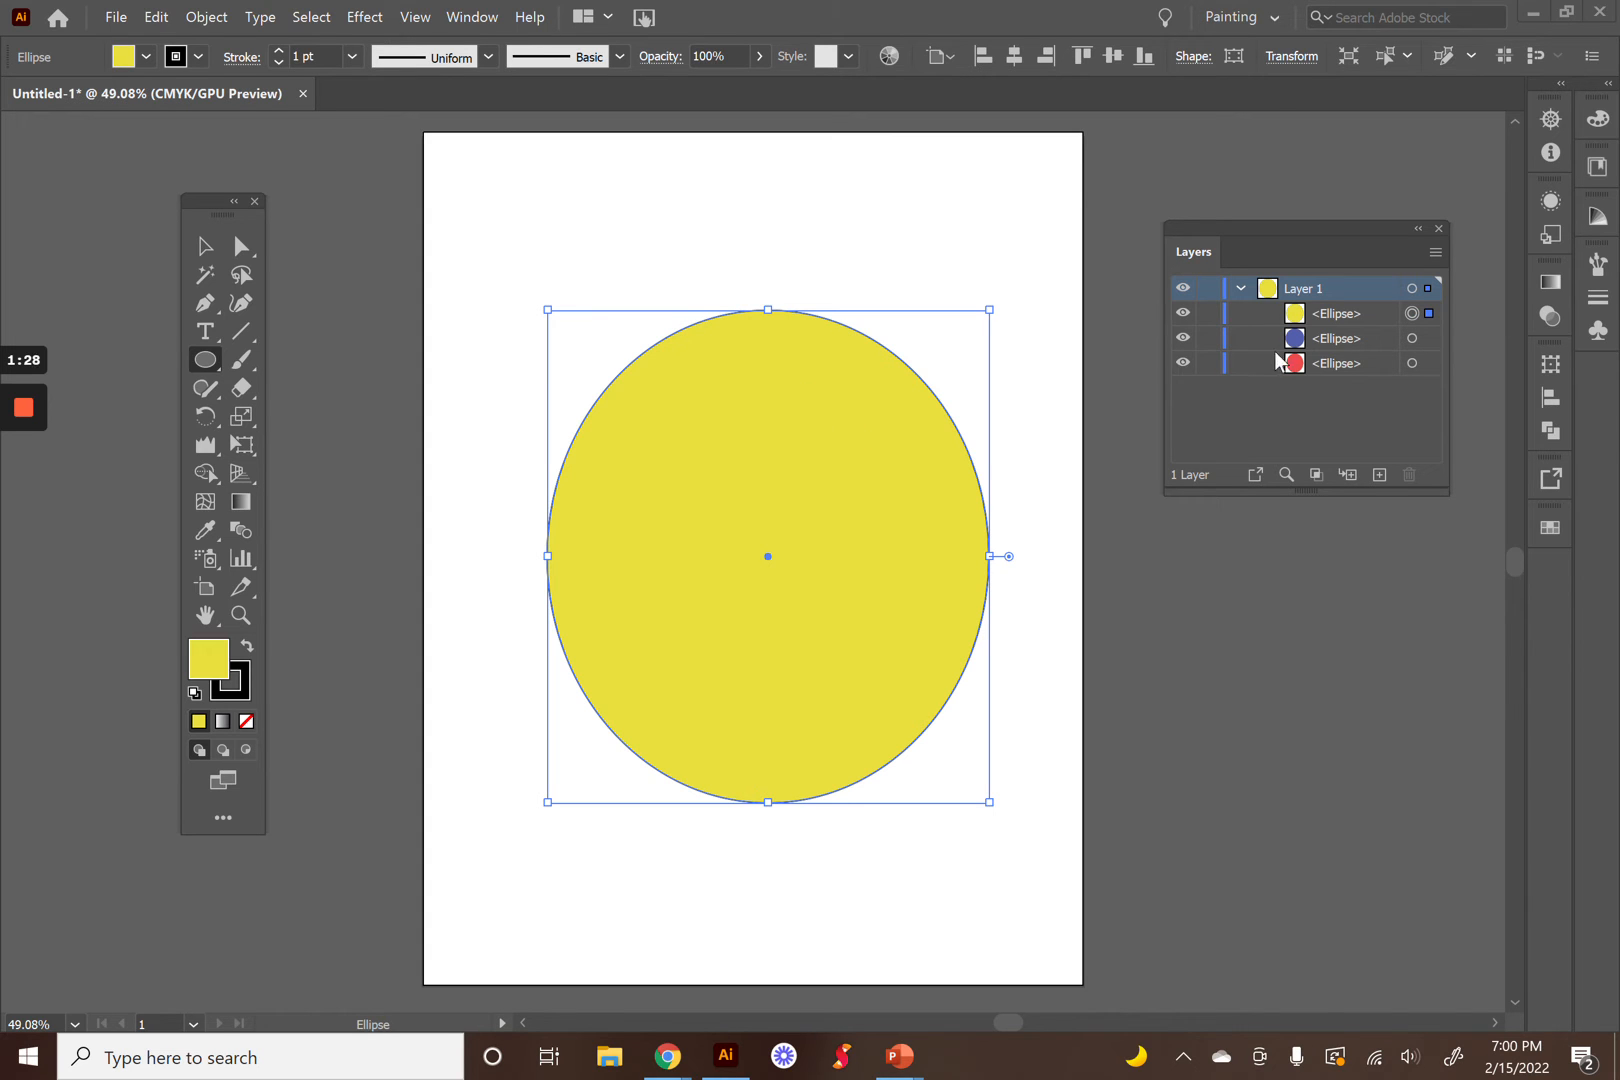
click(1411, 339)
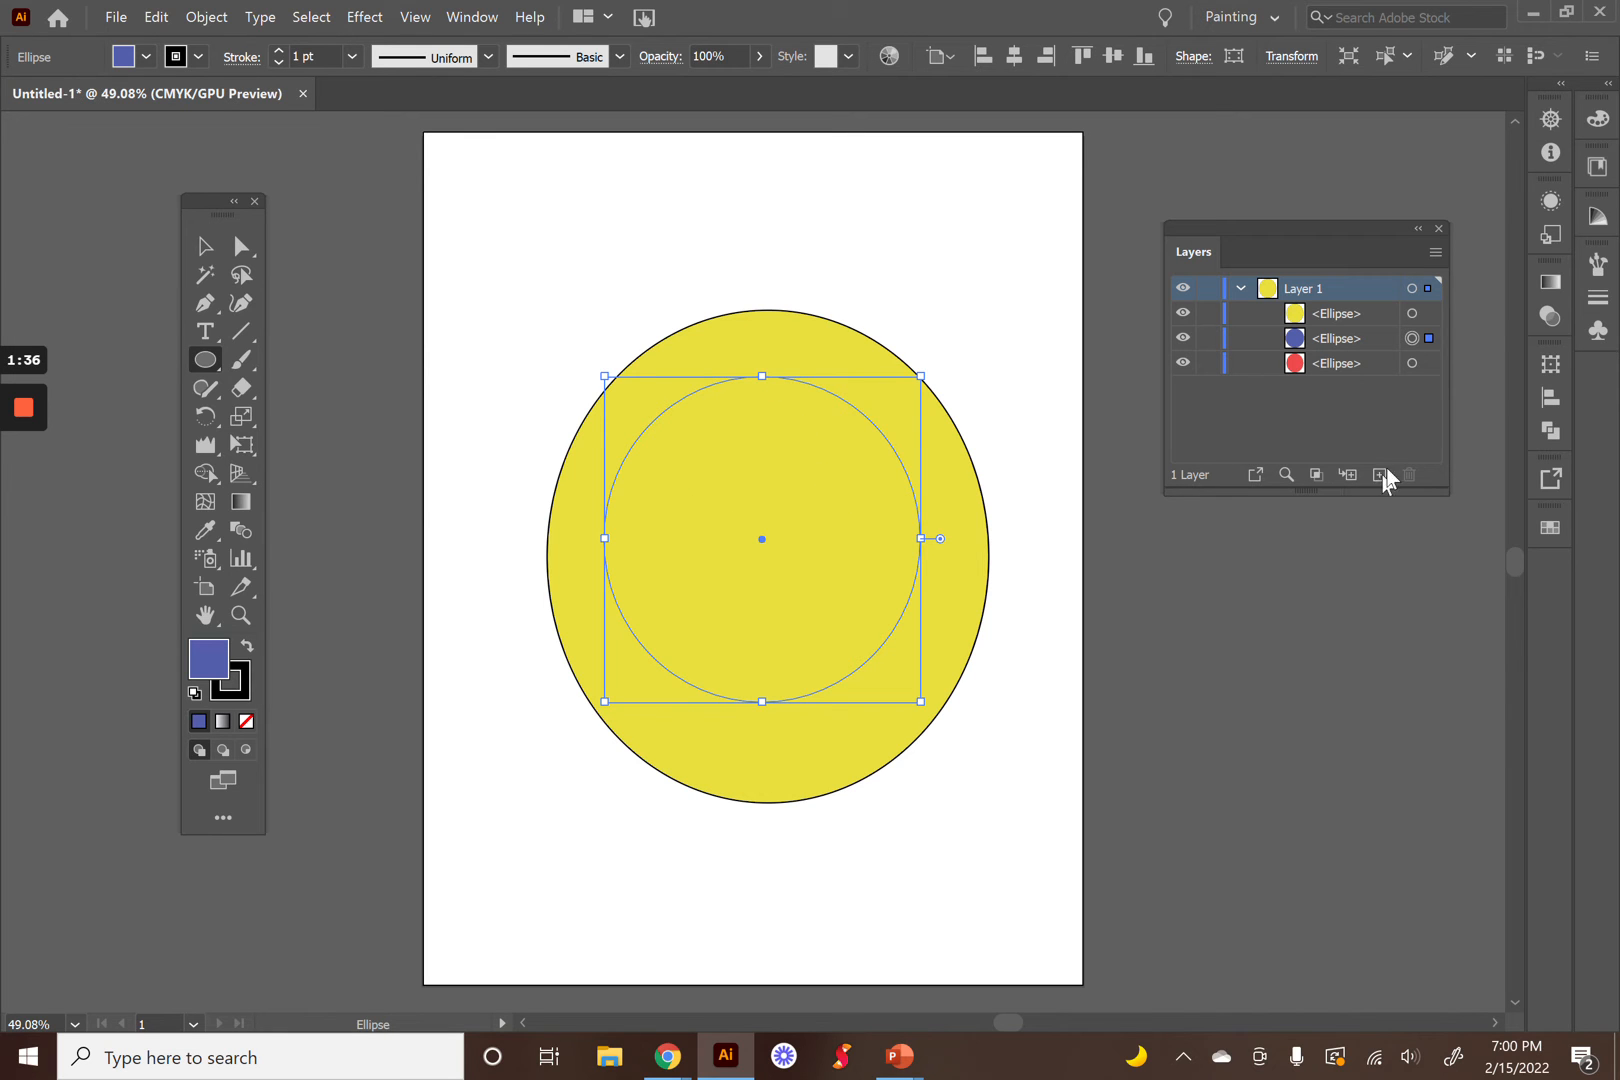
click(1411, 364)
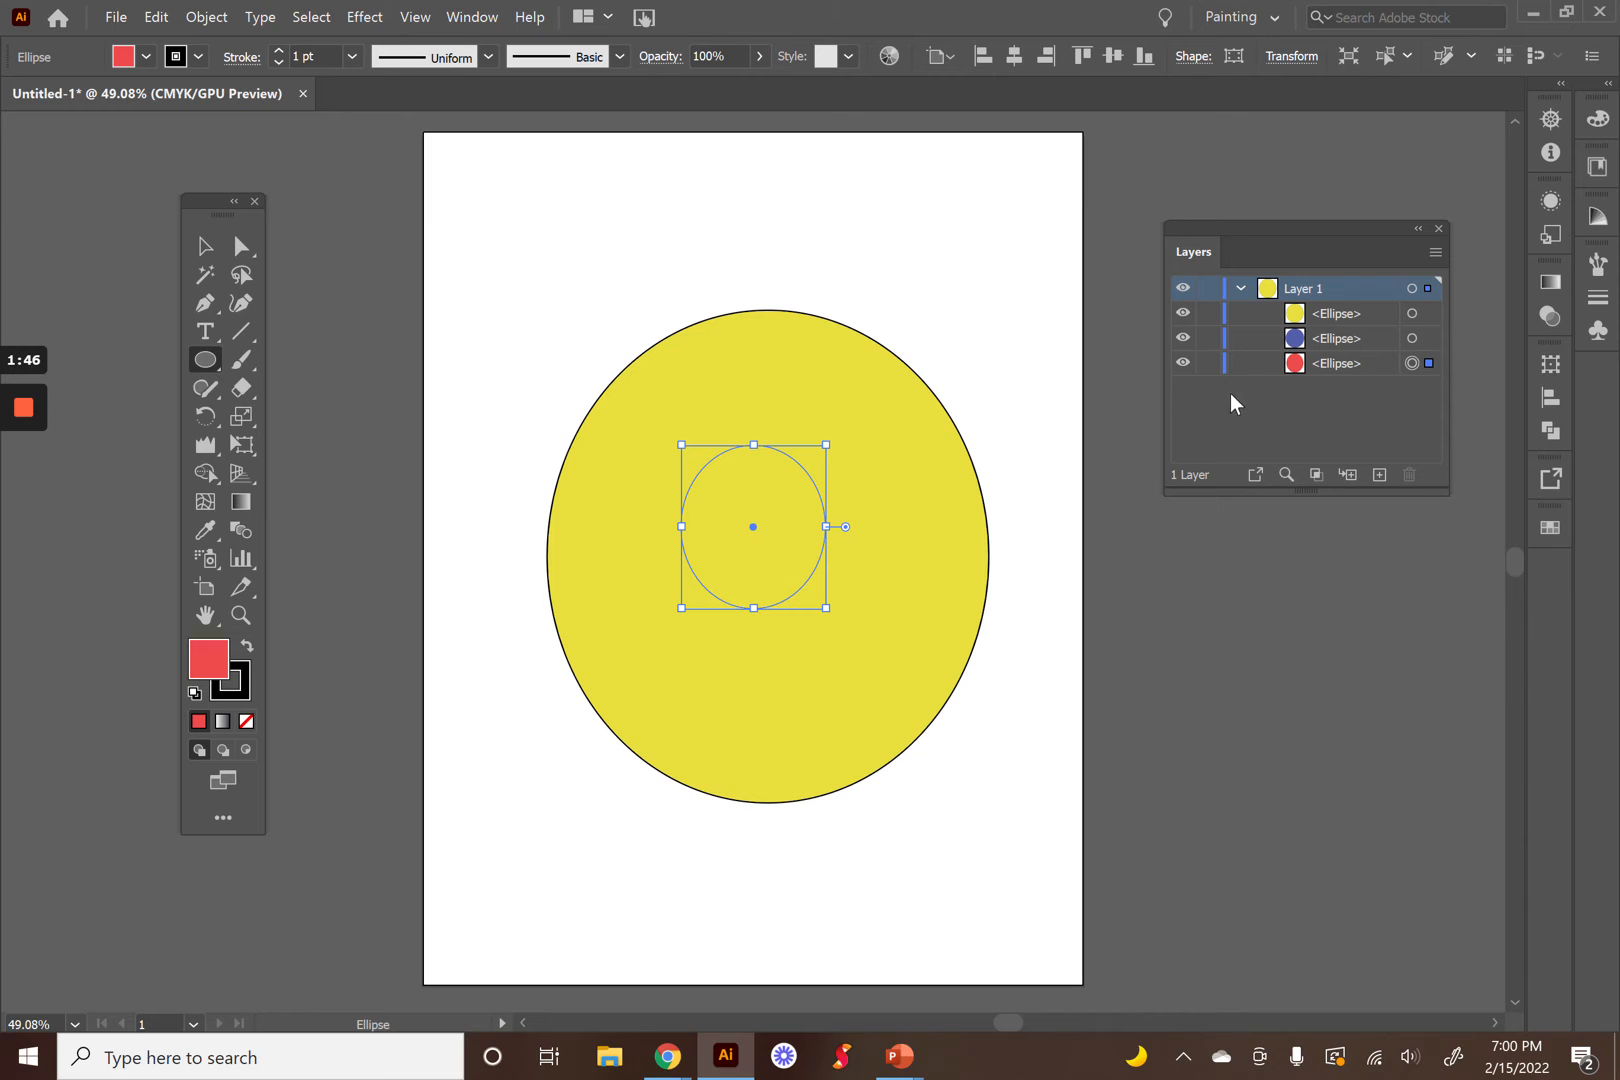
Hide and show the yellow ellipse, and do the same for the whole of Layer 1
click(1184, 316)
click(1184, 316)
click(1183, 291)
click(1183, 291)
key(ctrl+y)
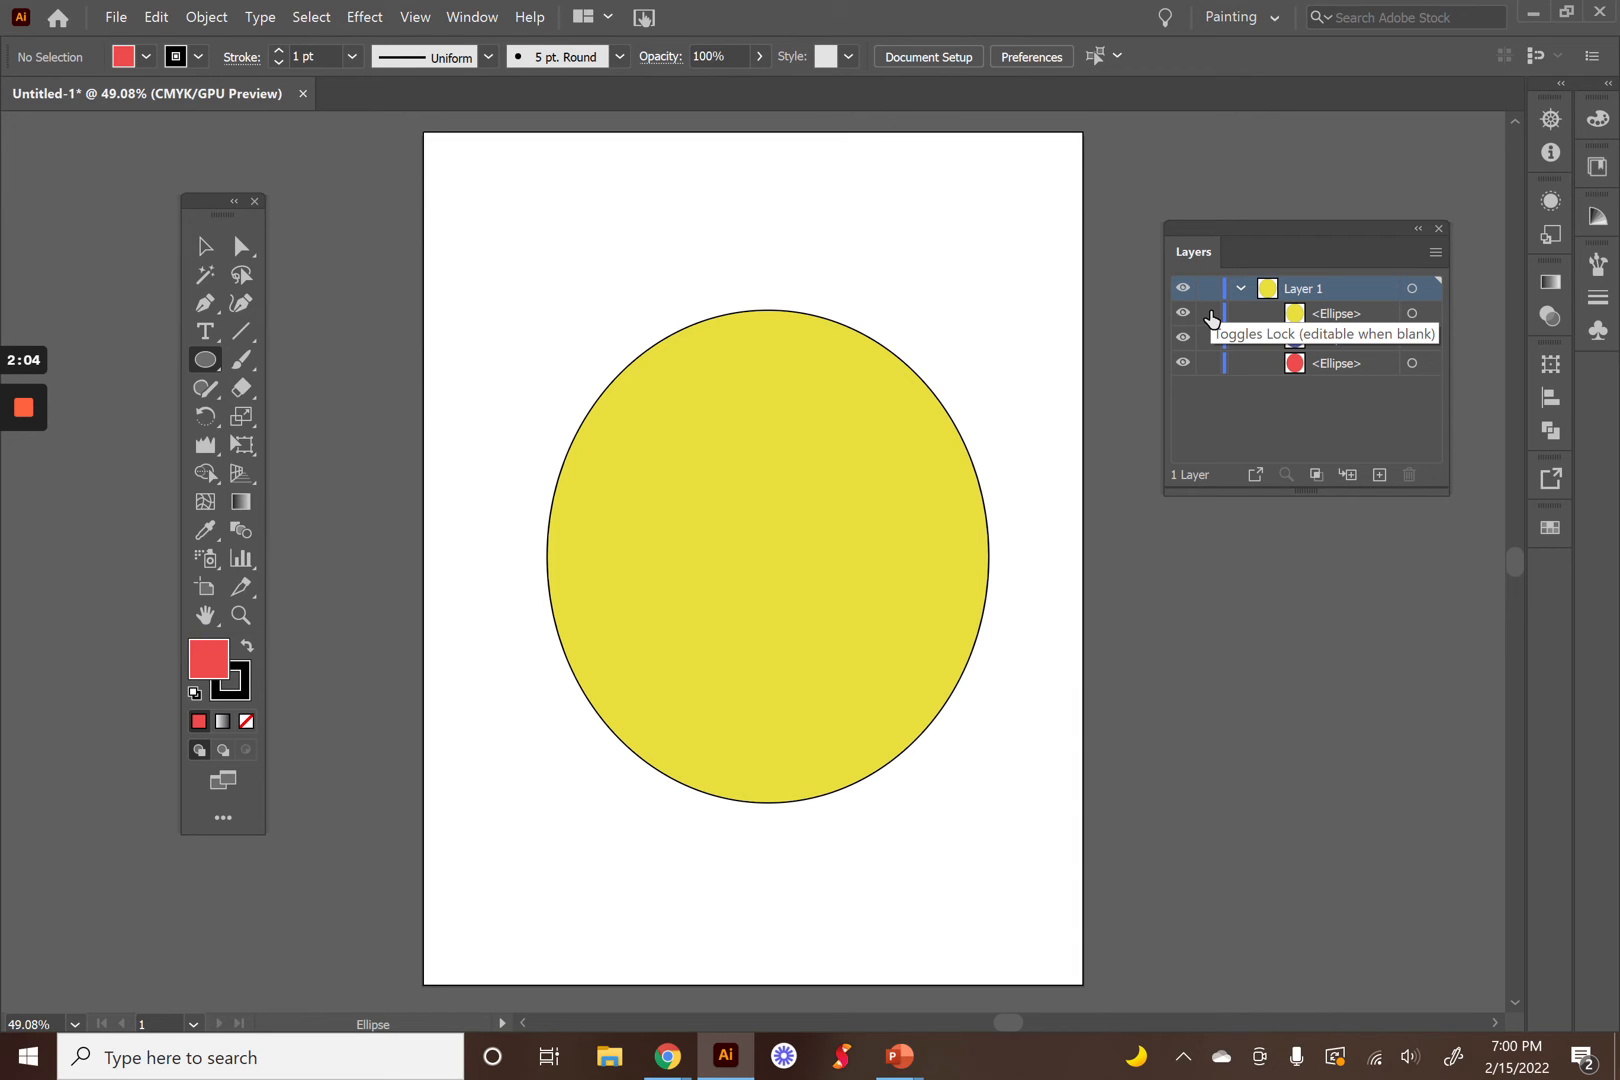
Lock the yellow ellipse, try to move it with the Selection tool, and unlock it, also locking and unlocking Layer 1
click(1209, 315)
key(v)
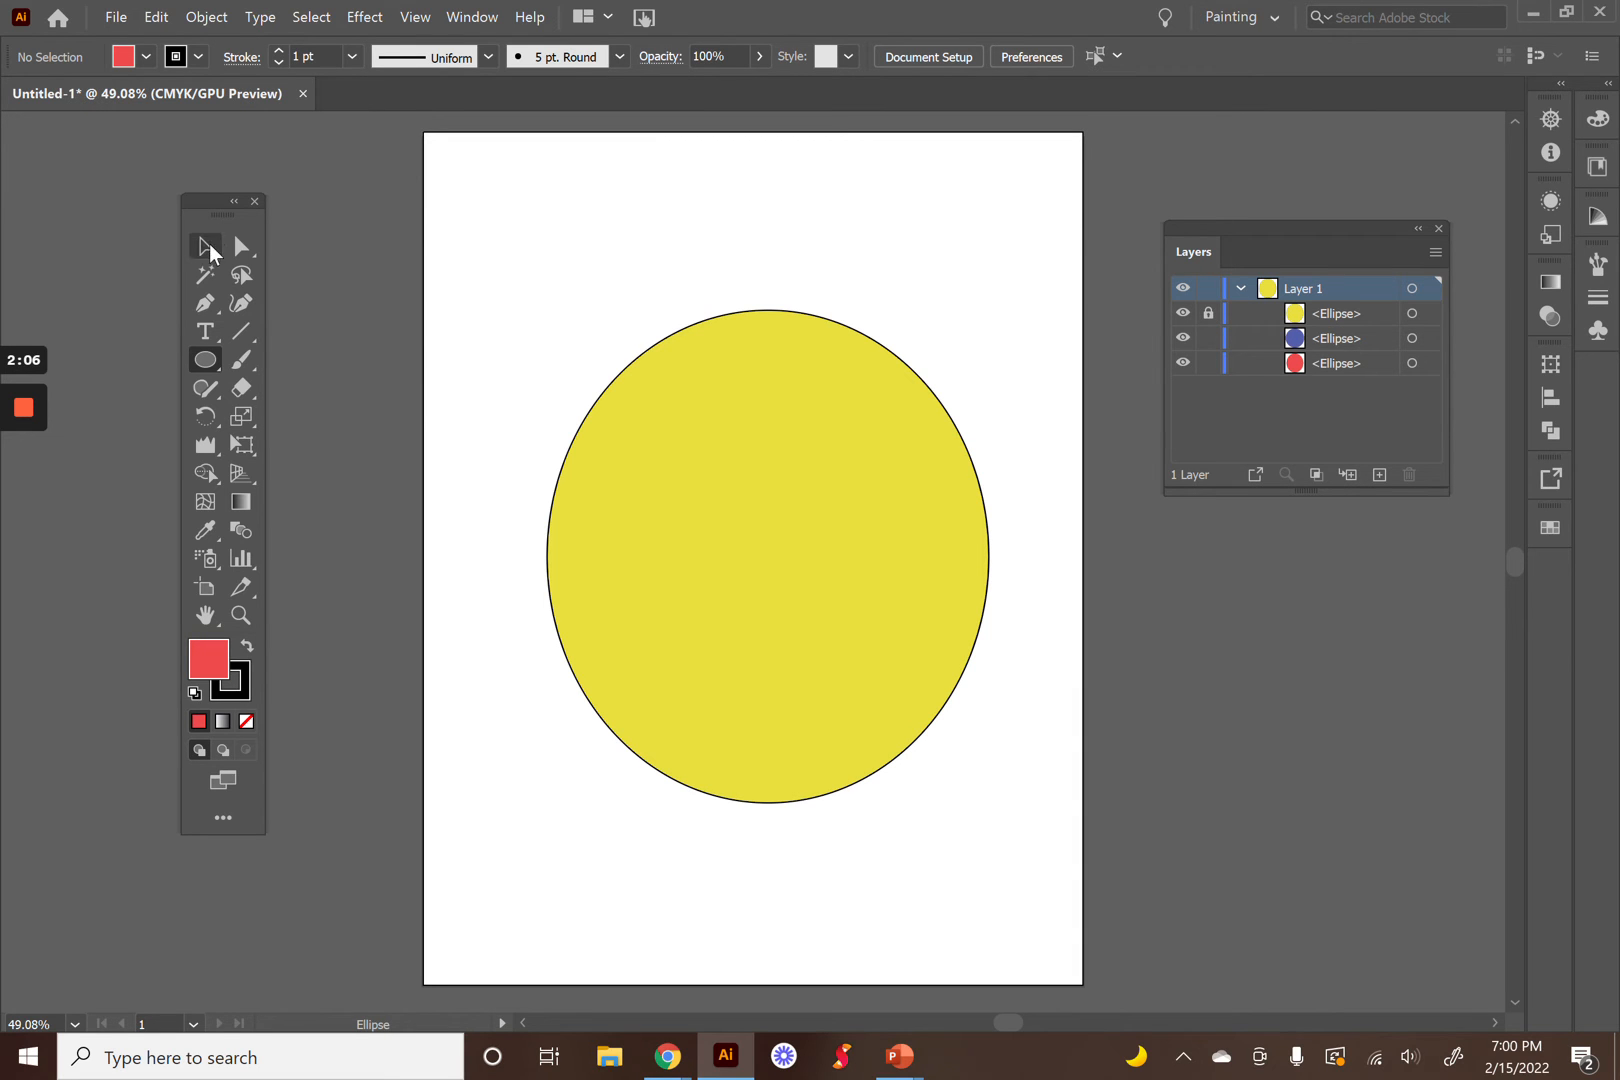
drag(696, 300, 716, 327)
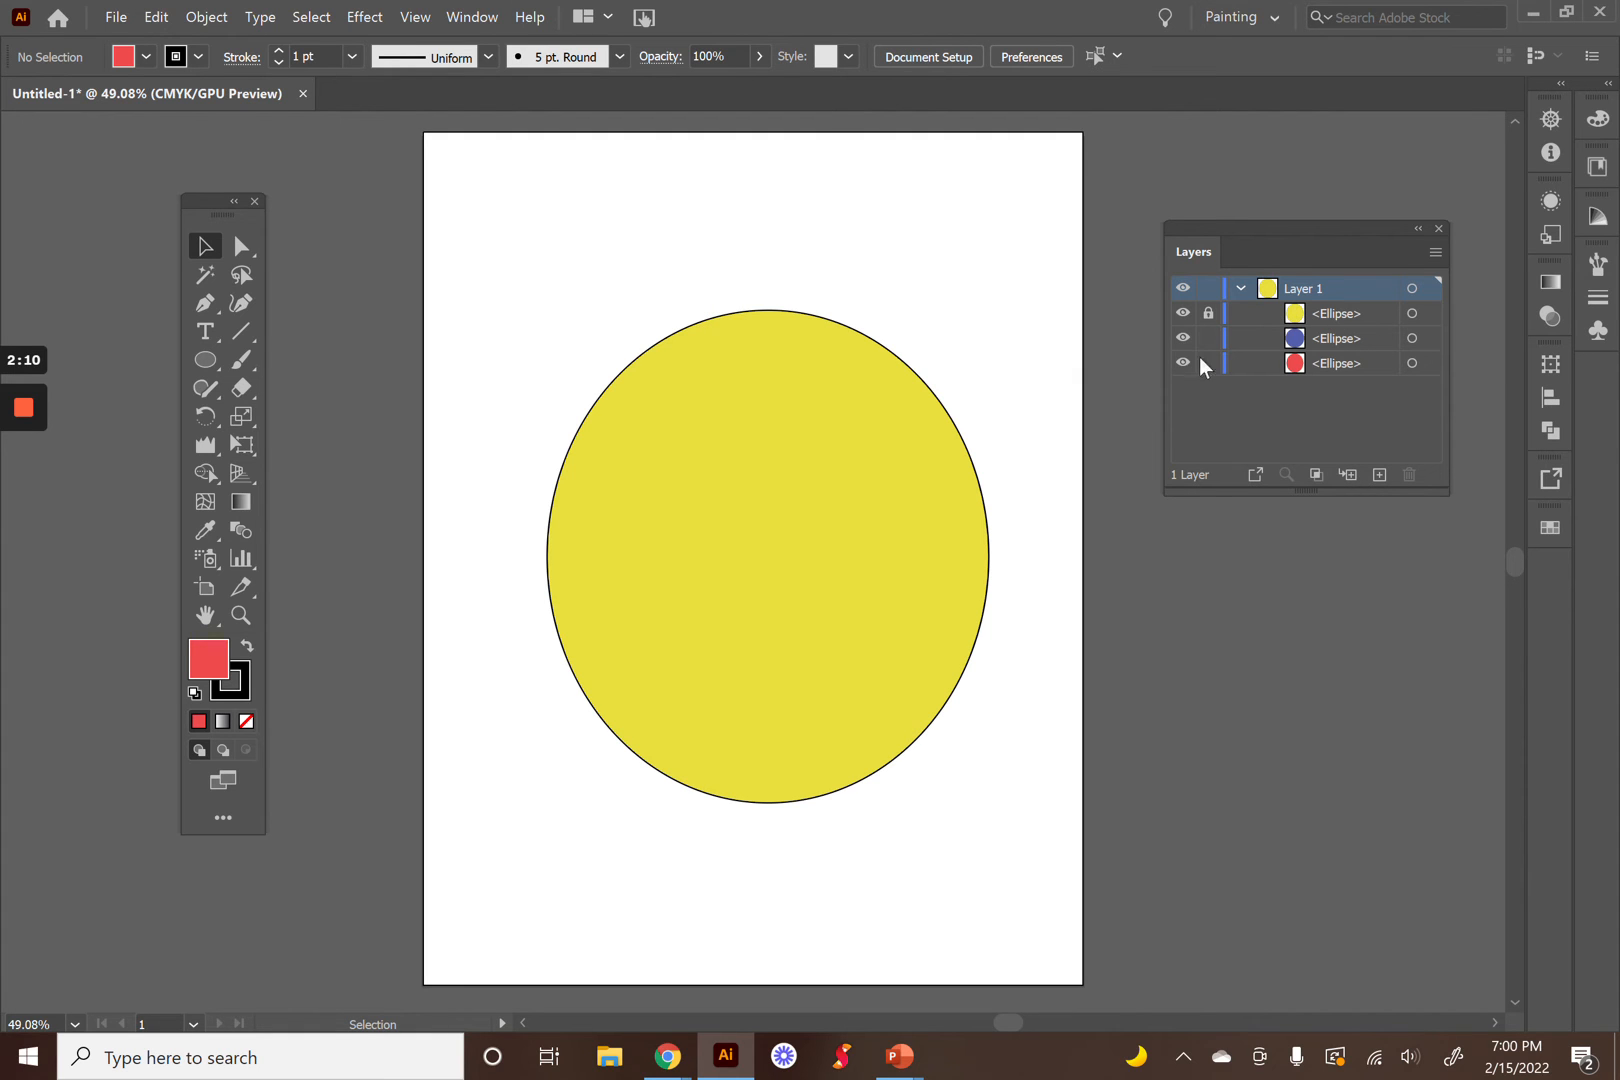
click(1208, 313)
click(1206, 289)
click(1206, 294)
Paint many short black strokes with the Paintbrush tool all around the yellow ellipse on Layer 1
click(235, 363)
drag(472, 243, 512, 286)
drag(544, 218, 741, 245)
drag(798, 217, 871, 258)
click(951, 232)
mouse_move(1031, 228)
mouse_down()
mouse_move(1056, 284)
mouse_move(955, 257)
mouse_move(947, 284)
mouse_move(1032, 386)
mouse_up()
click(983, 309)
drag(1042, 408, 1061, 485)
drag(1054, 525, 999, 815)
drag(889, 836, 841, 893)
drag(706, 876, 635, 912)
mouse_move(494, 858)
mouse_down()
mouse_move(630, 884)
mouse_move(544, 832)
mouse_up()
drag(422, 698, 471, 746)
drag(455, 655, 438, 612)
drag(456, 523, 515, 640)
drag(528, 458, 551, 548)
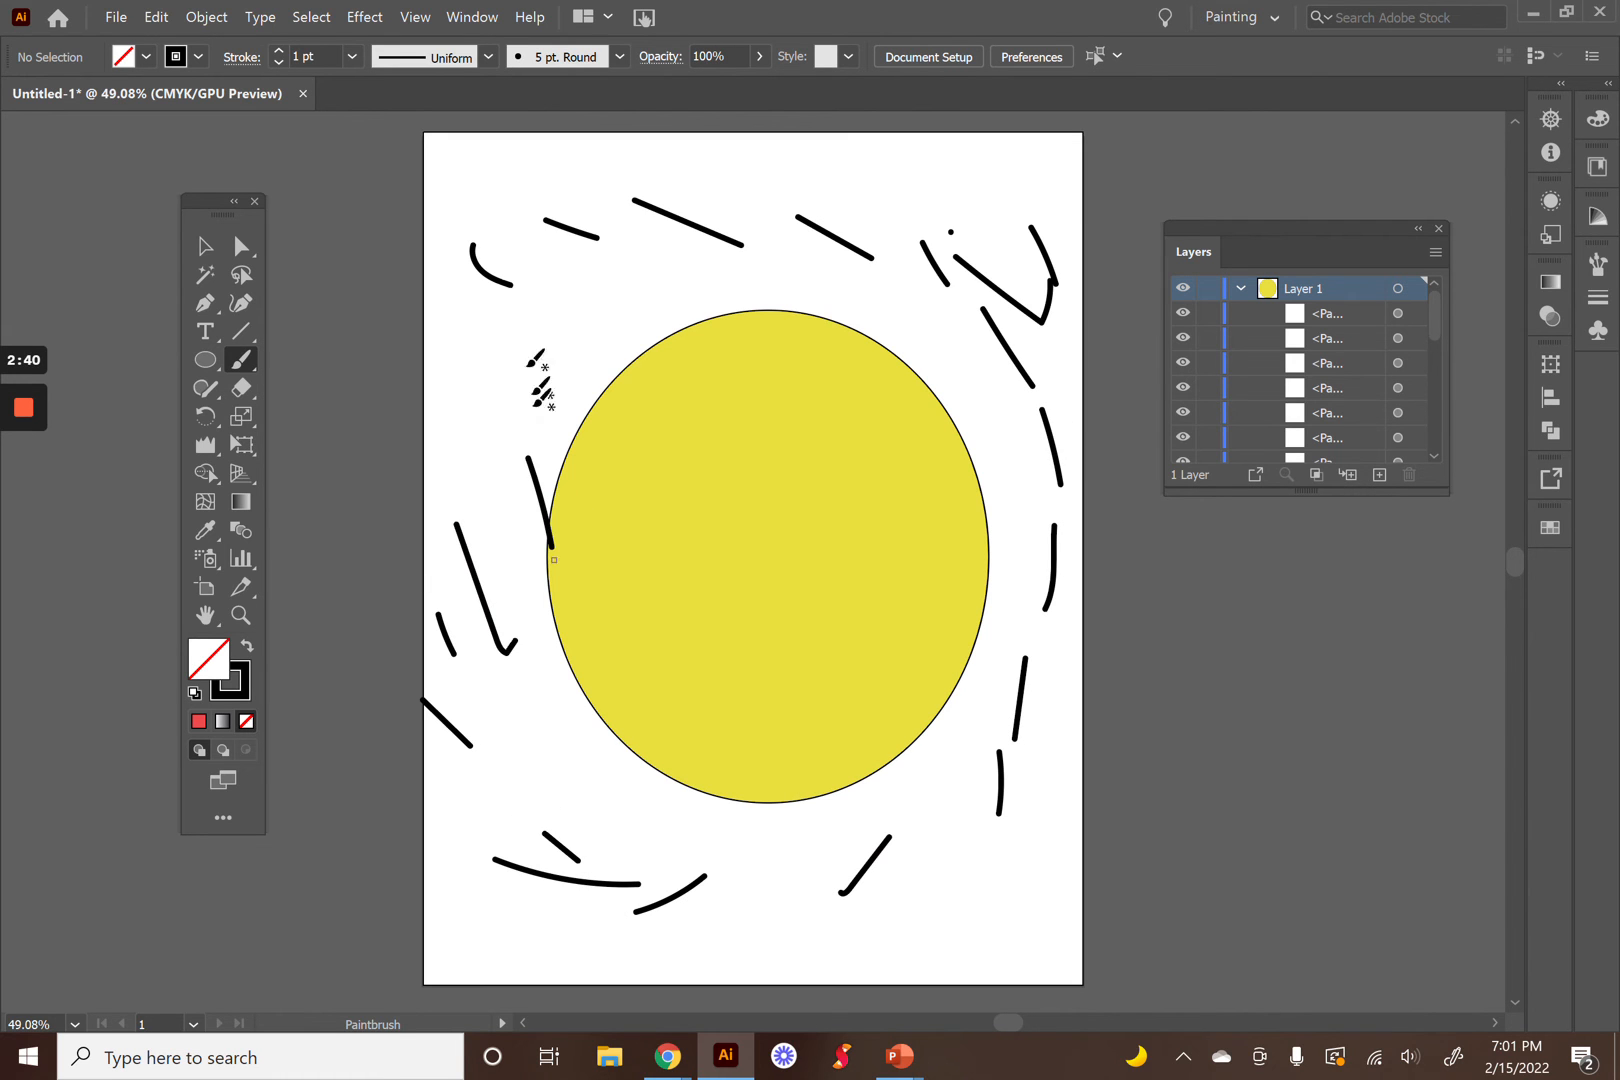
mouse_move(527, 372)
mouse_down()
mouse_move(529, 420)
mouse_move(504, 360)
mouse_move(545, 318)
mouse_up()
drag(555, 310, 580, 358)
drag(638, 283, 665, 275)
drag(684, 243, 710, 255)
drag(762, 218, 826, 267)
drag(840, 193, 950, 232)
mouse_move(975, 228)
mouse_down()
mouse_move(1028, 320)
mouse_move(1030, 370)
mouse_up()
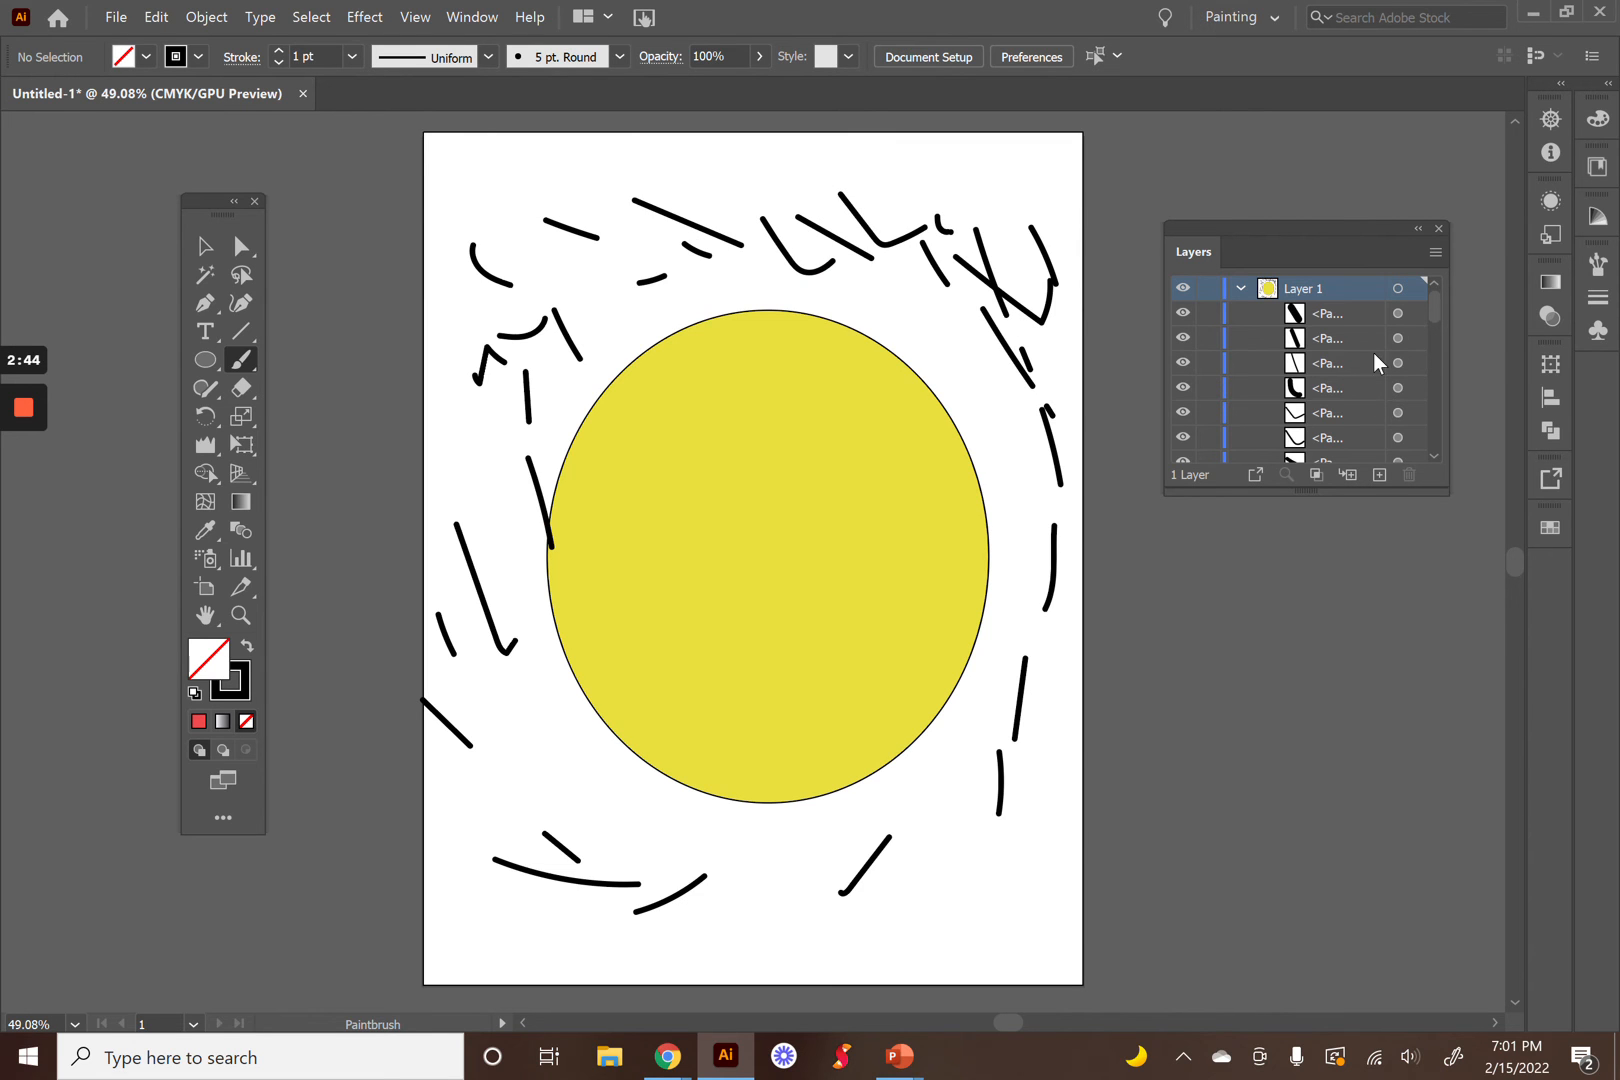
Look through the paths in Layer 1, collapse it, and add a new empty layer above it
scroll(1305, 338, down, 2)
scroll(1298, 340, down, 3)
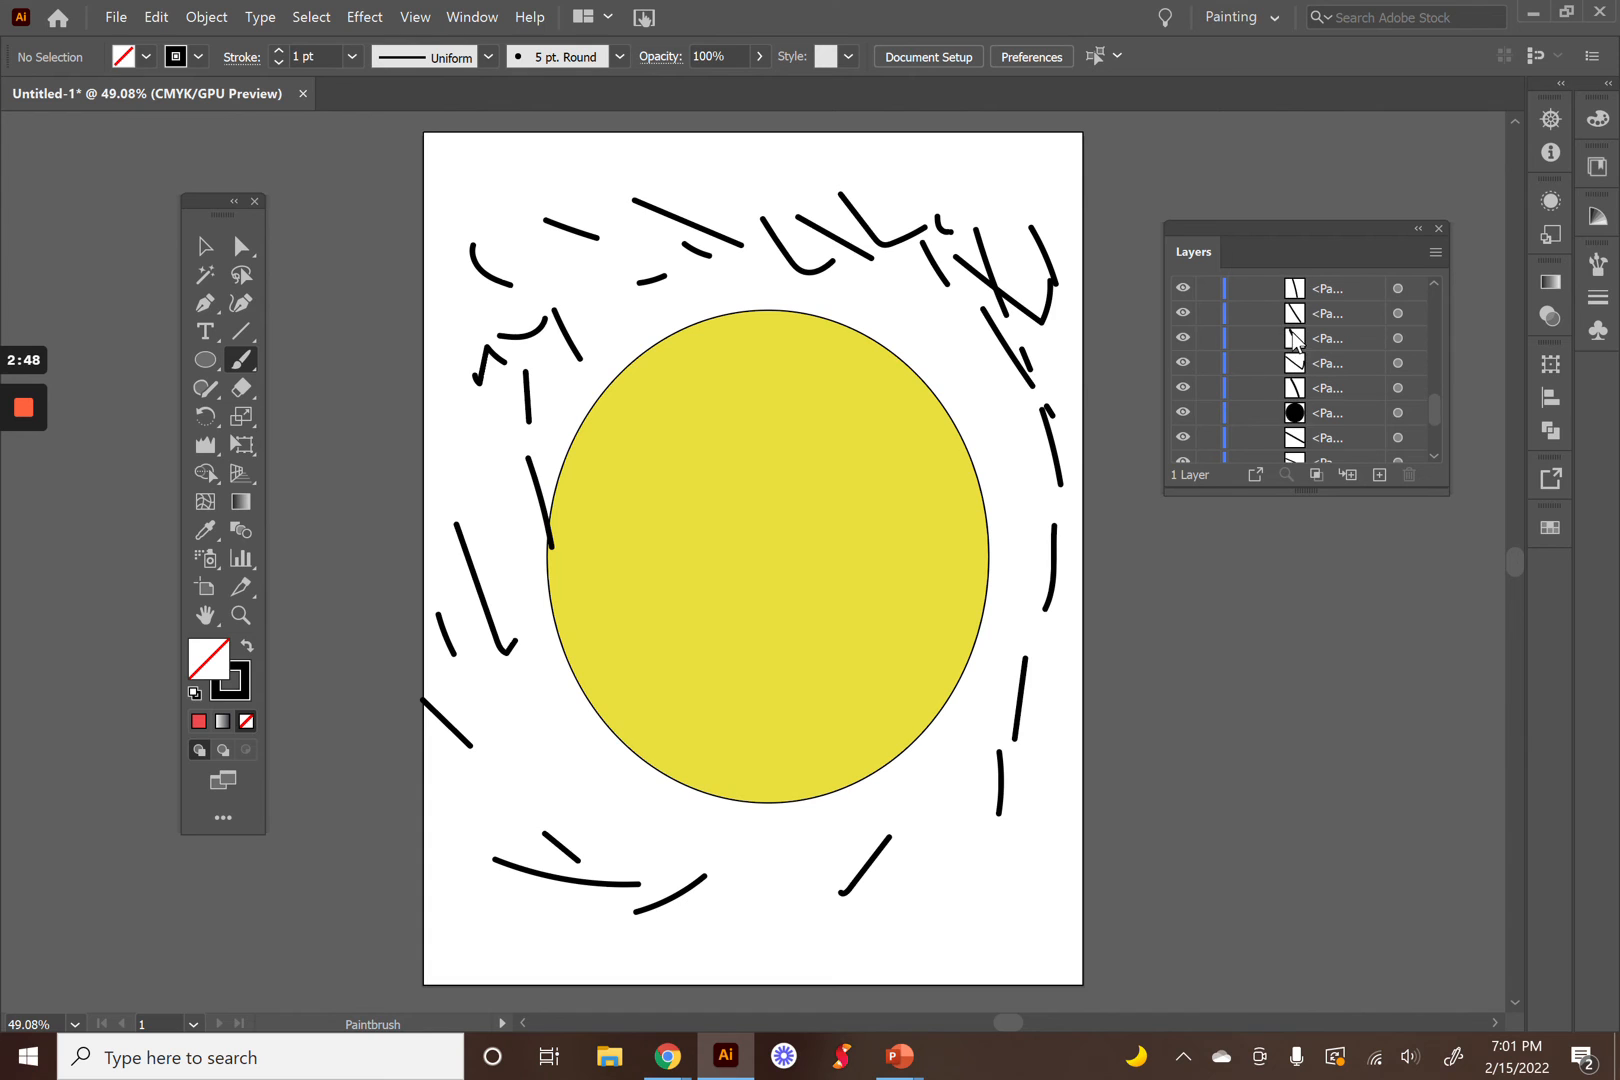
scroll(1296, 340, up, 4)
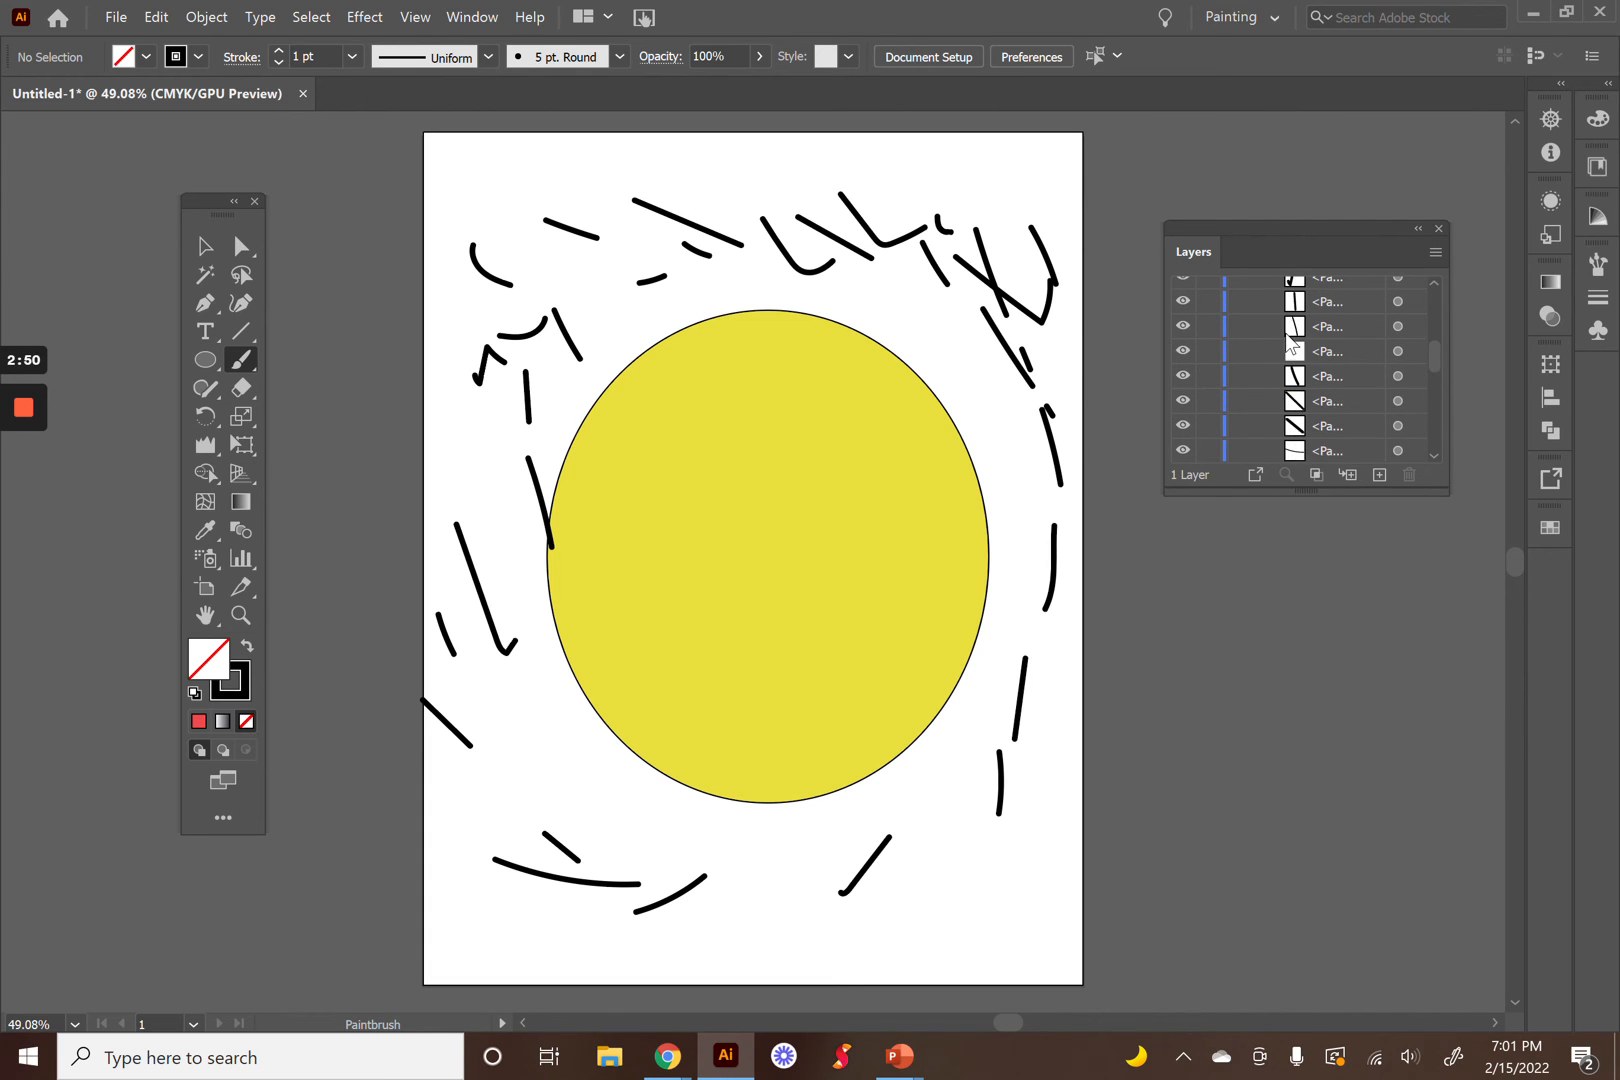
scroll(1290, 343, up, 3)
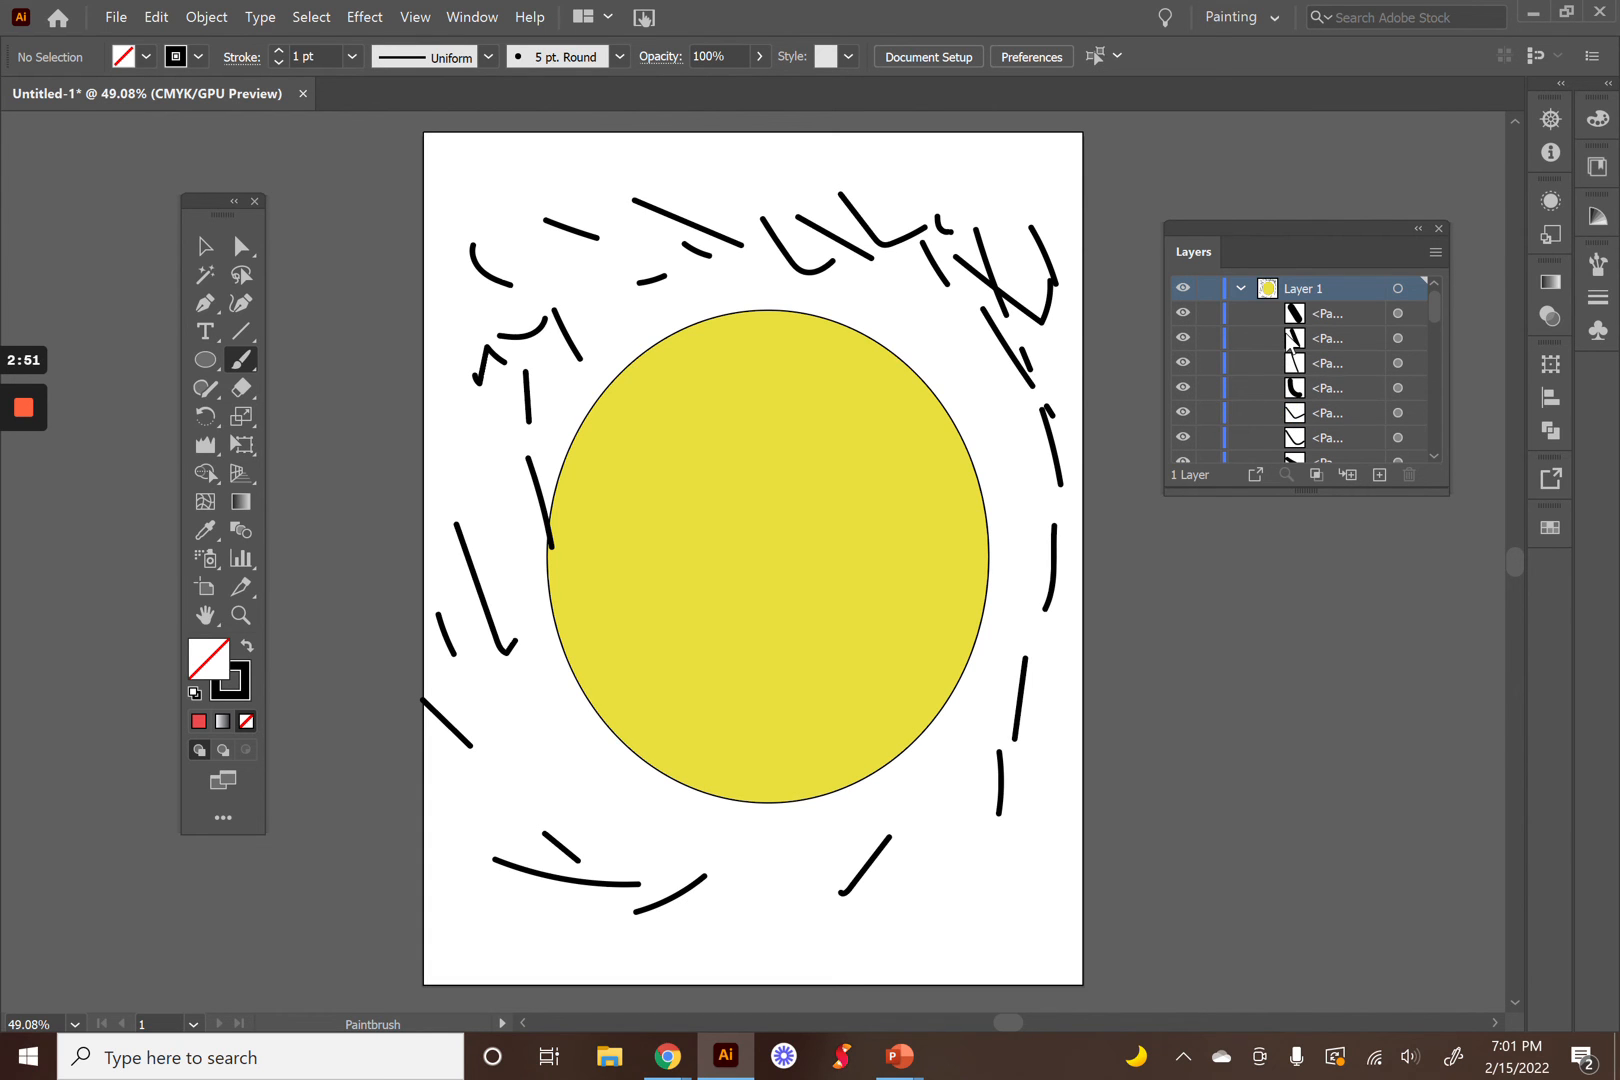
click(1240, 288)
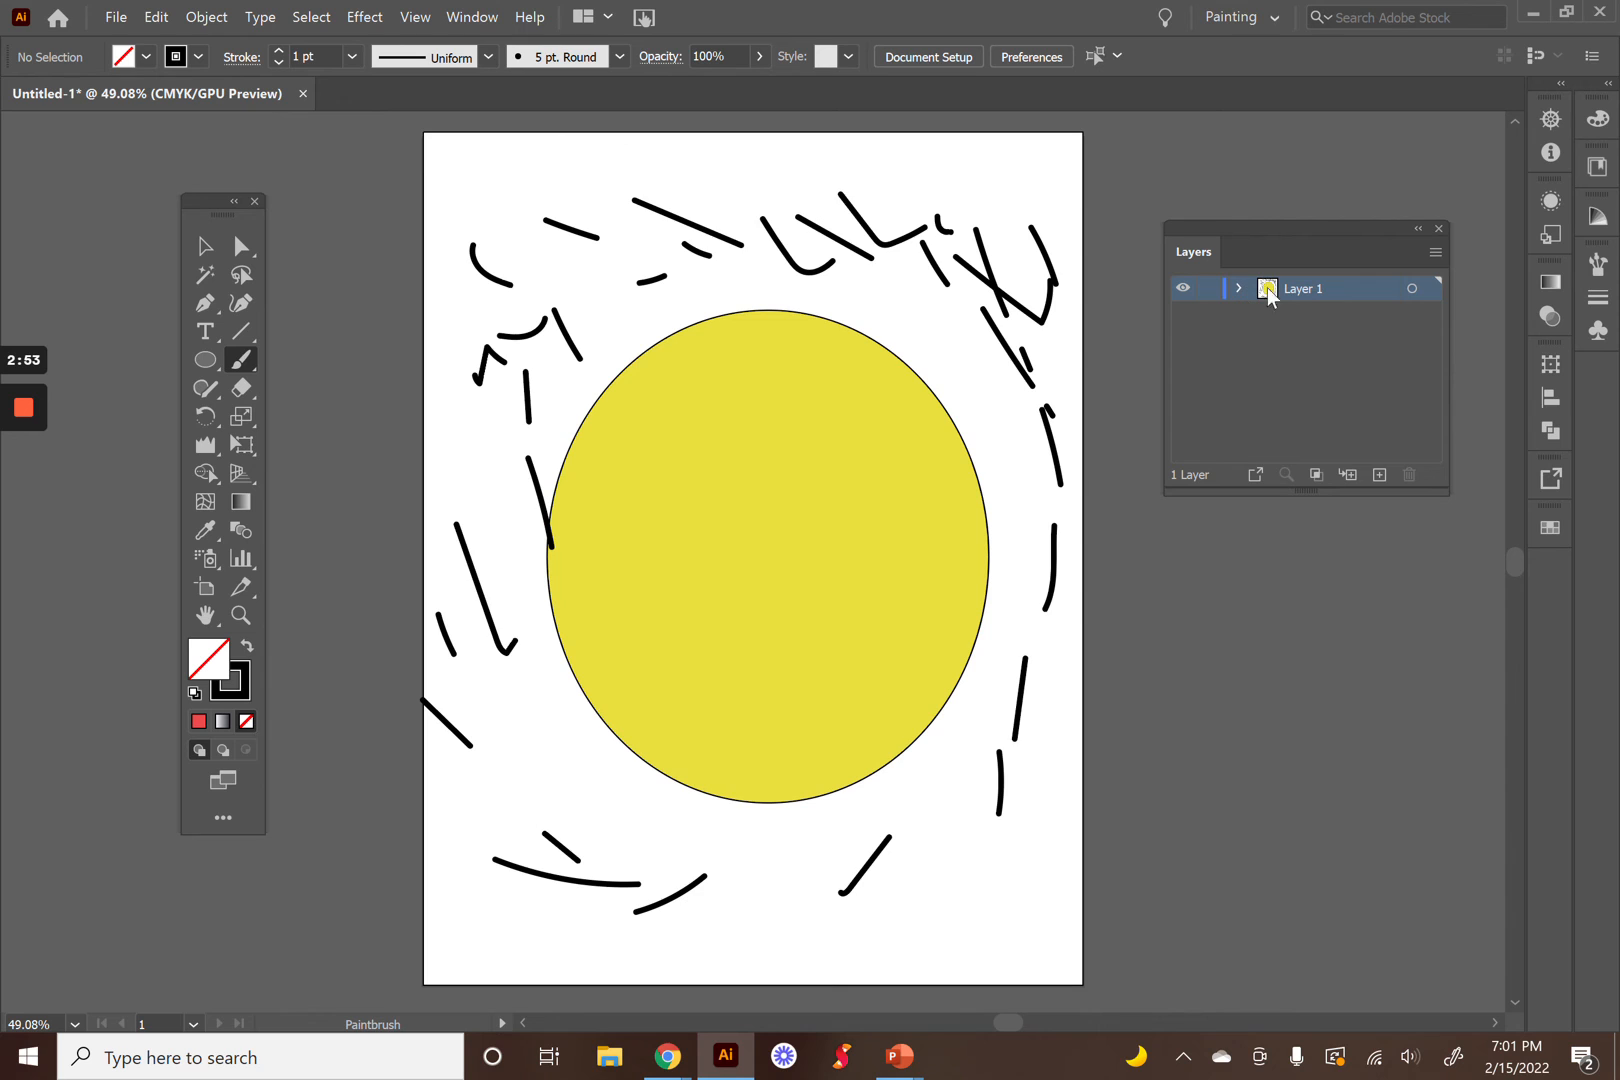
click(1387, 476)
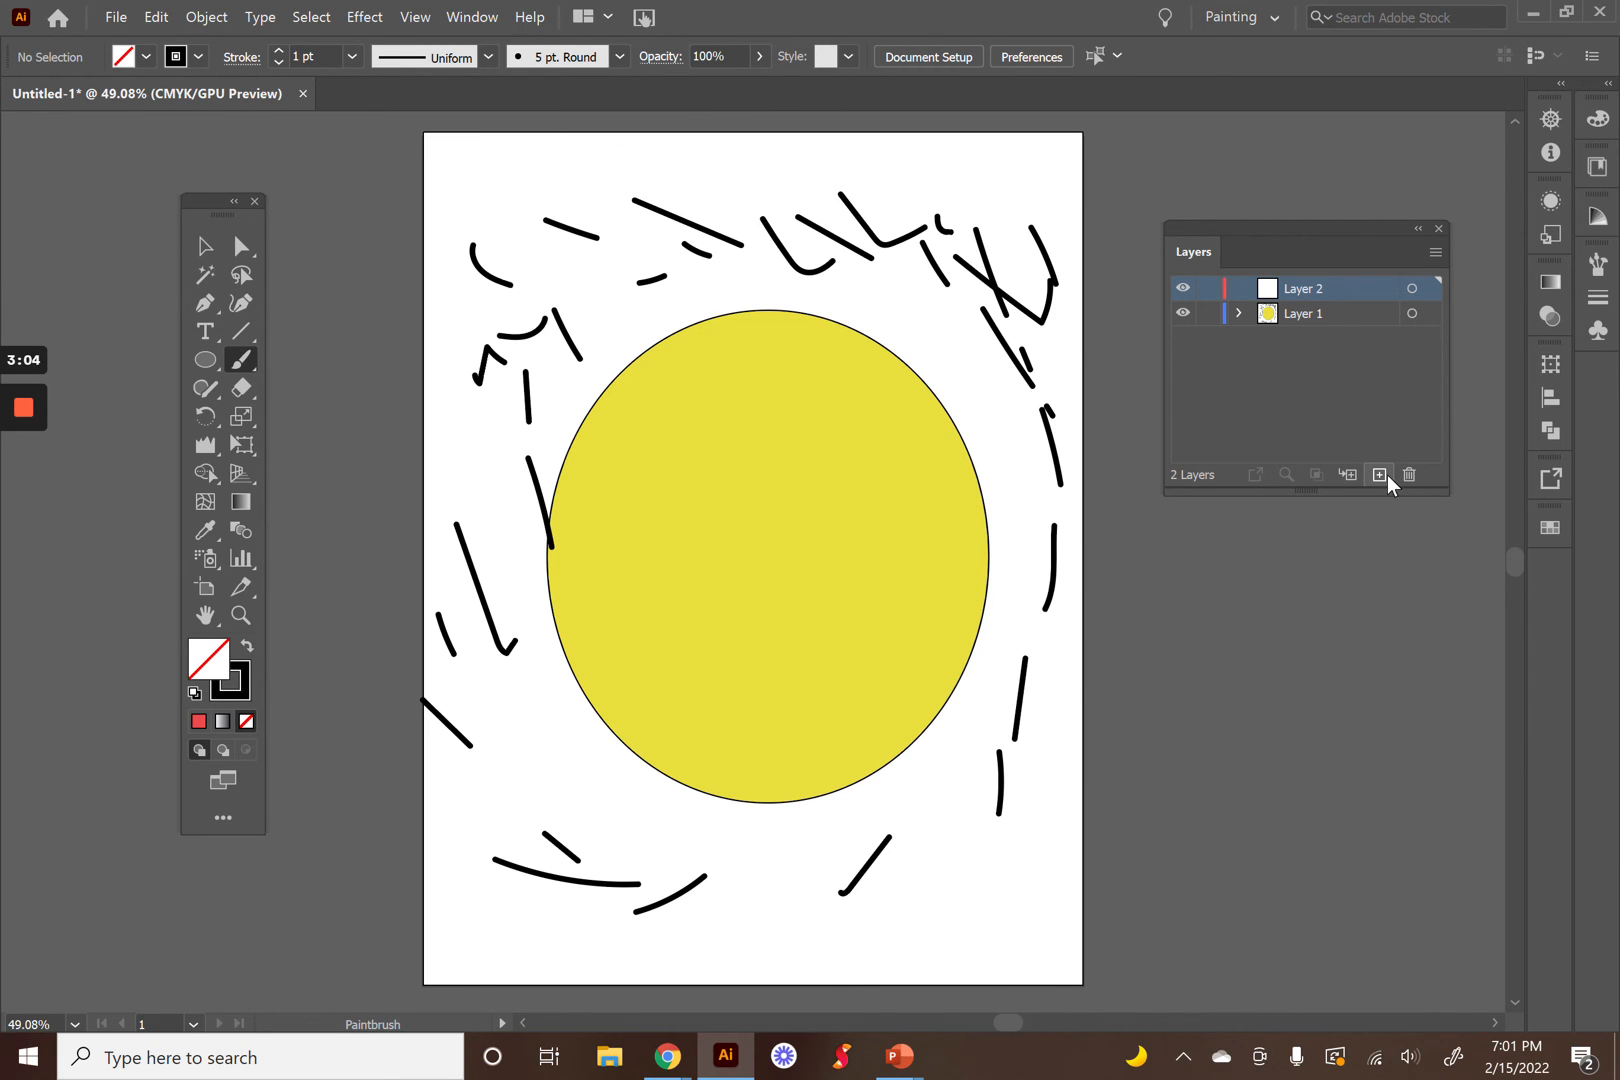
Select the hook-shaped stroke just above the yellow ellipse and move its path up one place in Layer 1's stacking order
click(1239, 313)
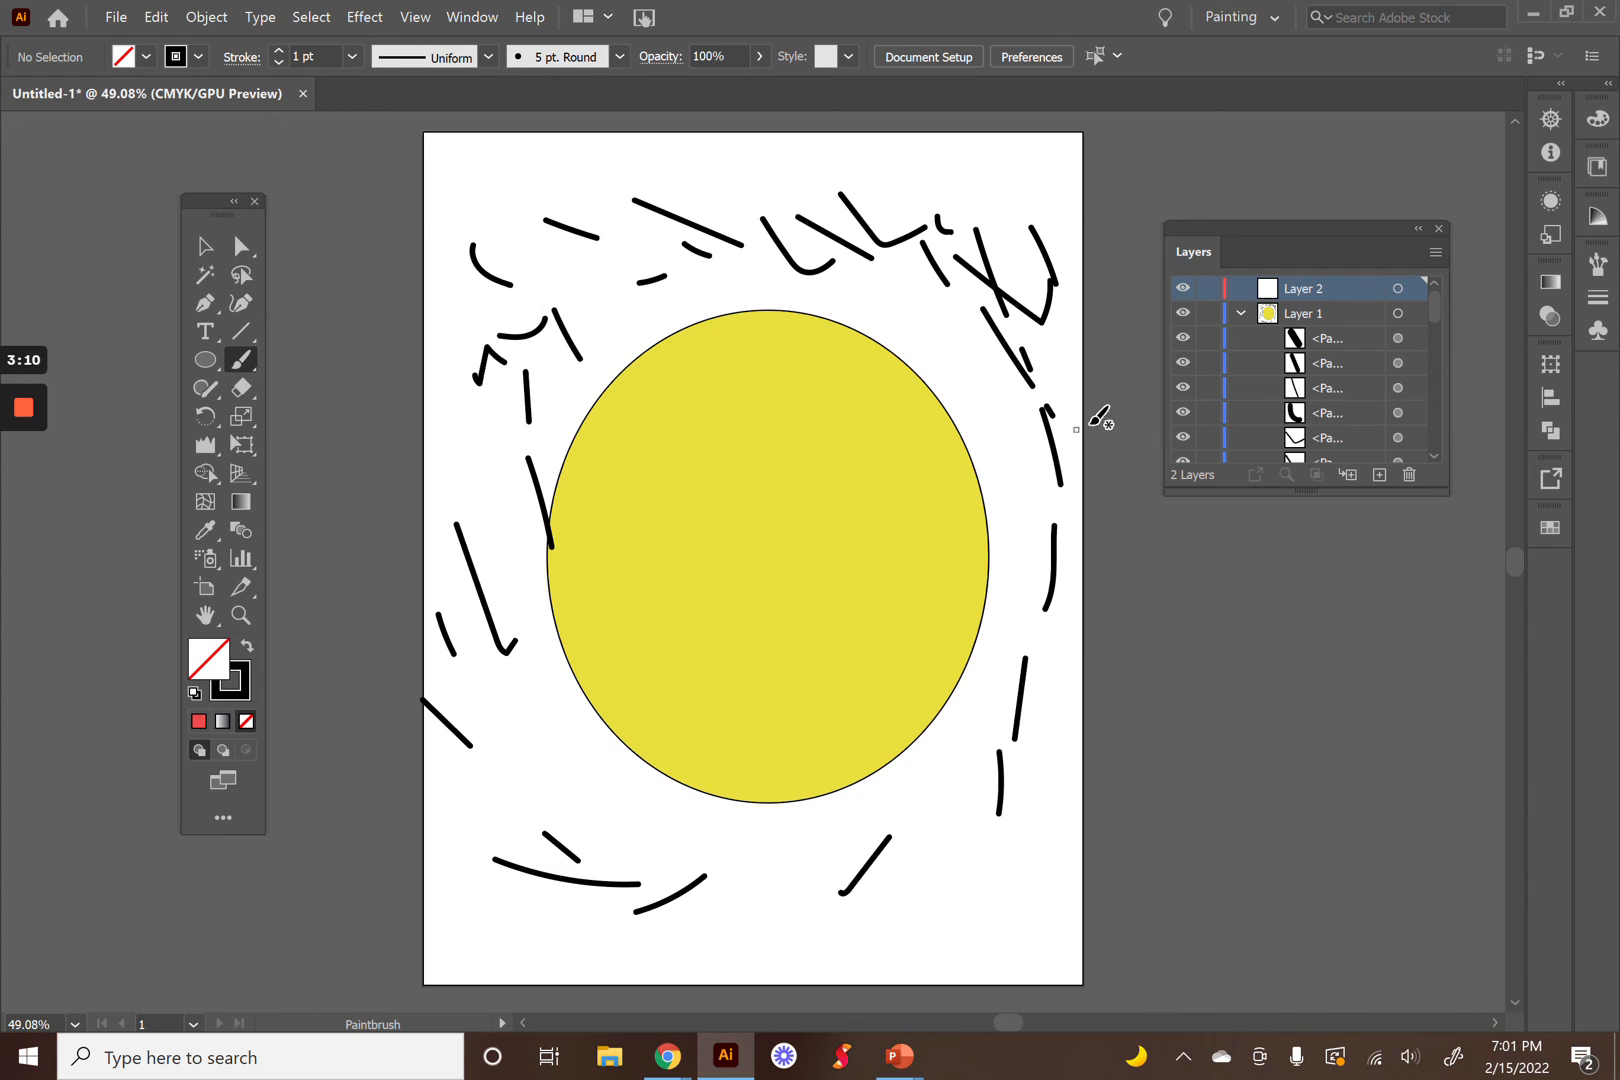
click(205, 246)
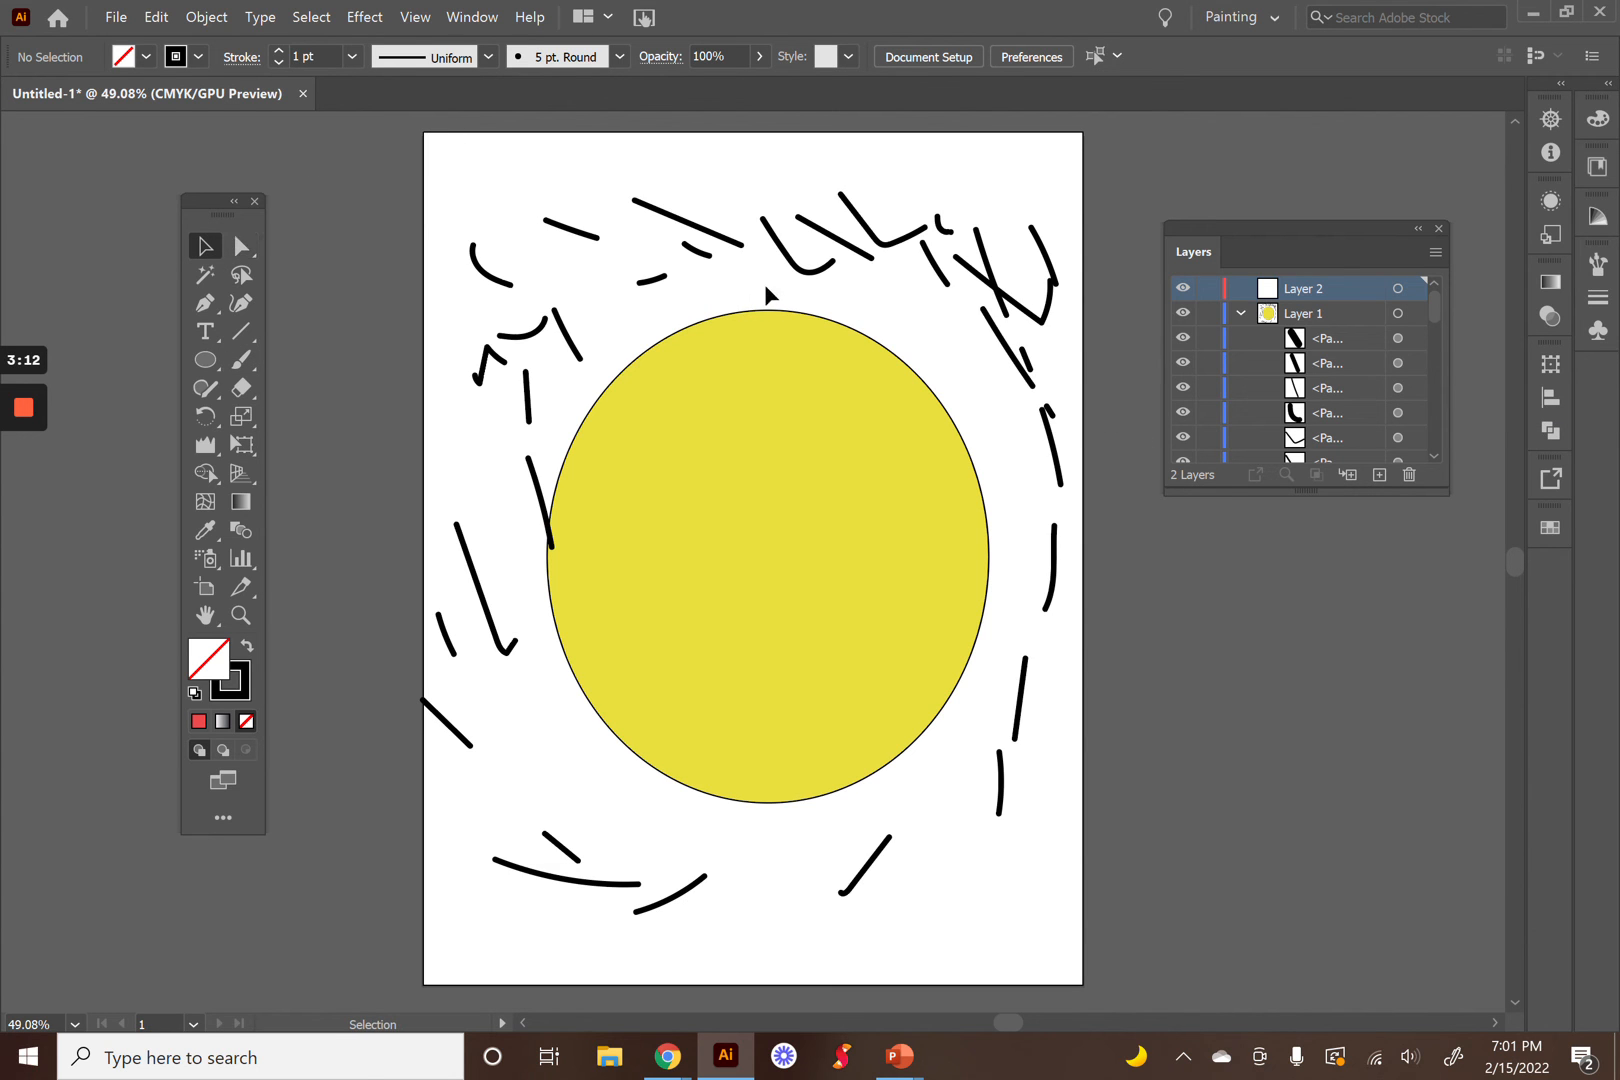
click(803, 270)
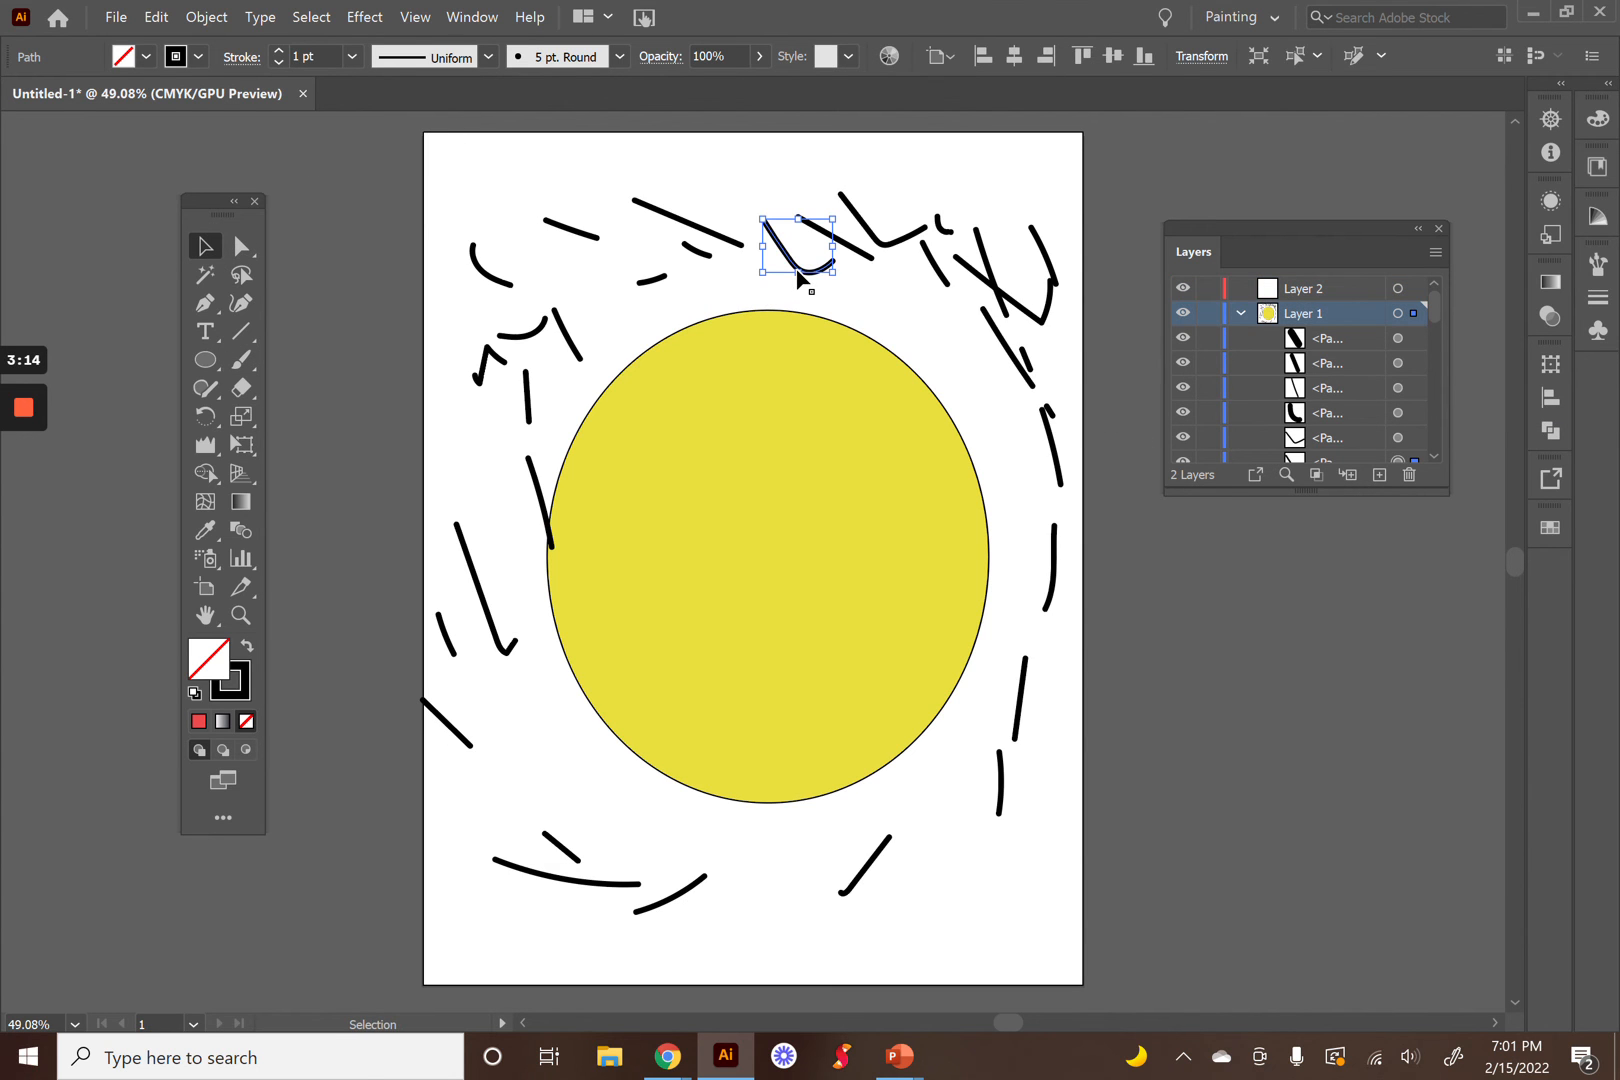
scroll(1320, 388, down, 1)
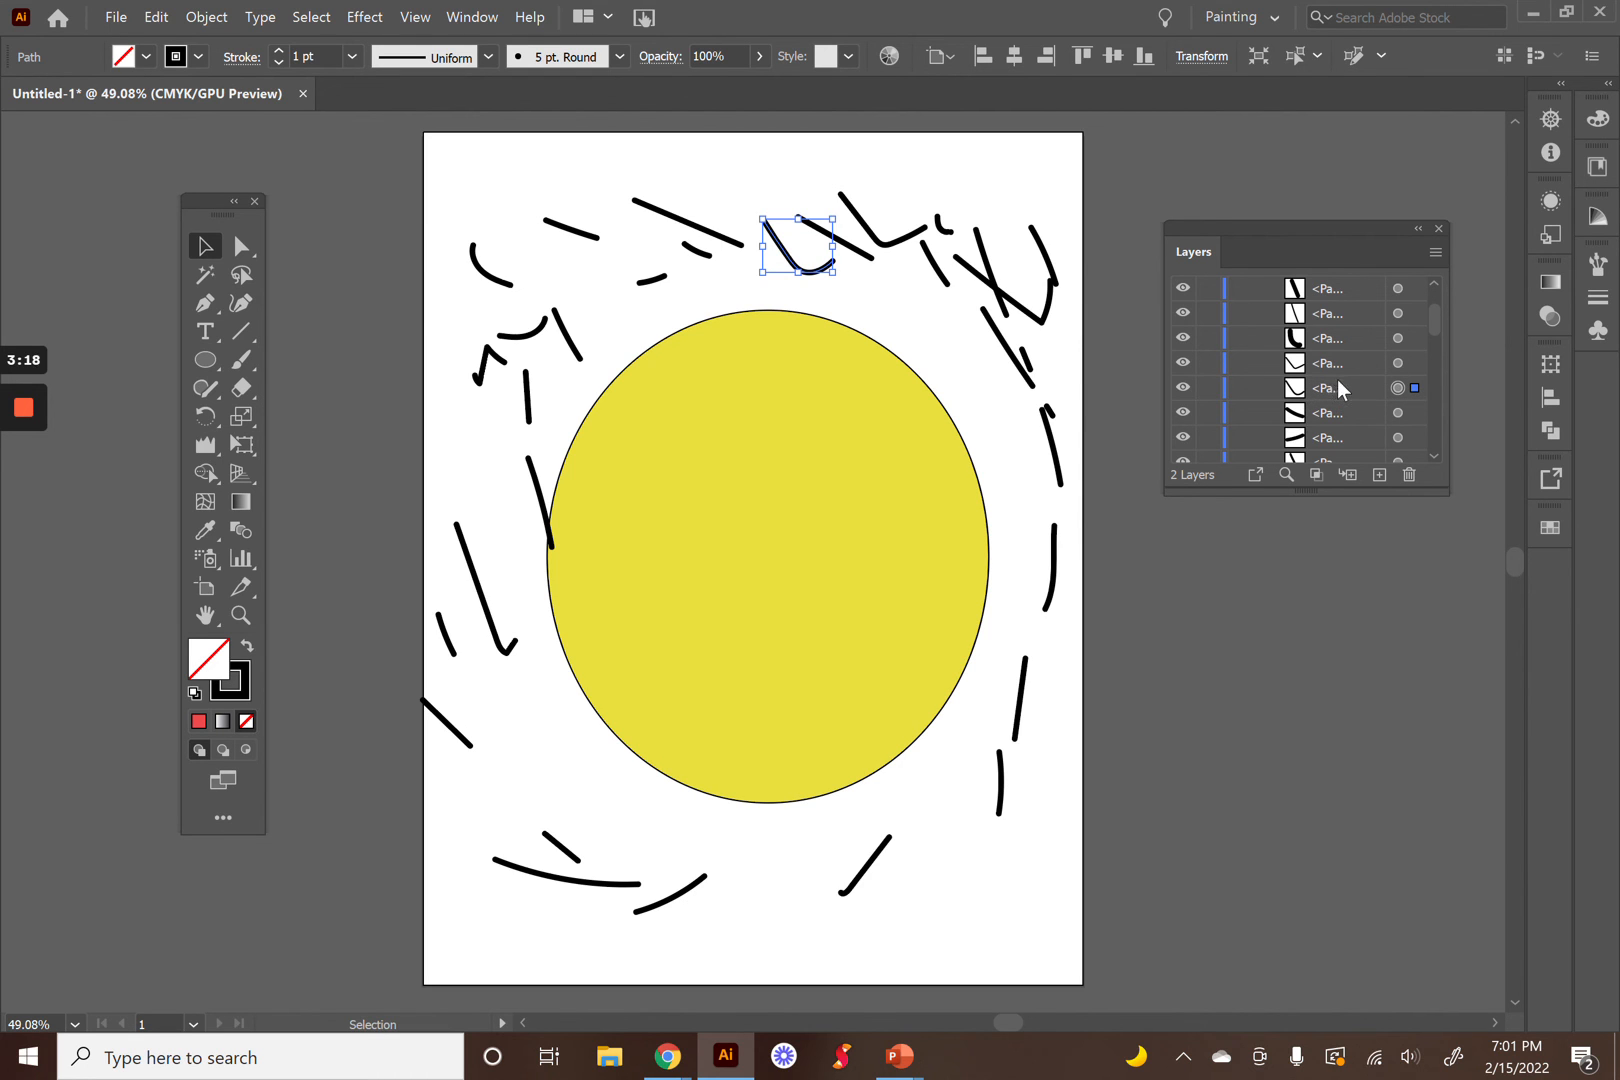
drag(1340, 395, 1336, 366)
Target the small zigzag stroke's path in Layer 1 to locate it at the upper left of the ellipse
scroll(1322, 390, down, 1)
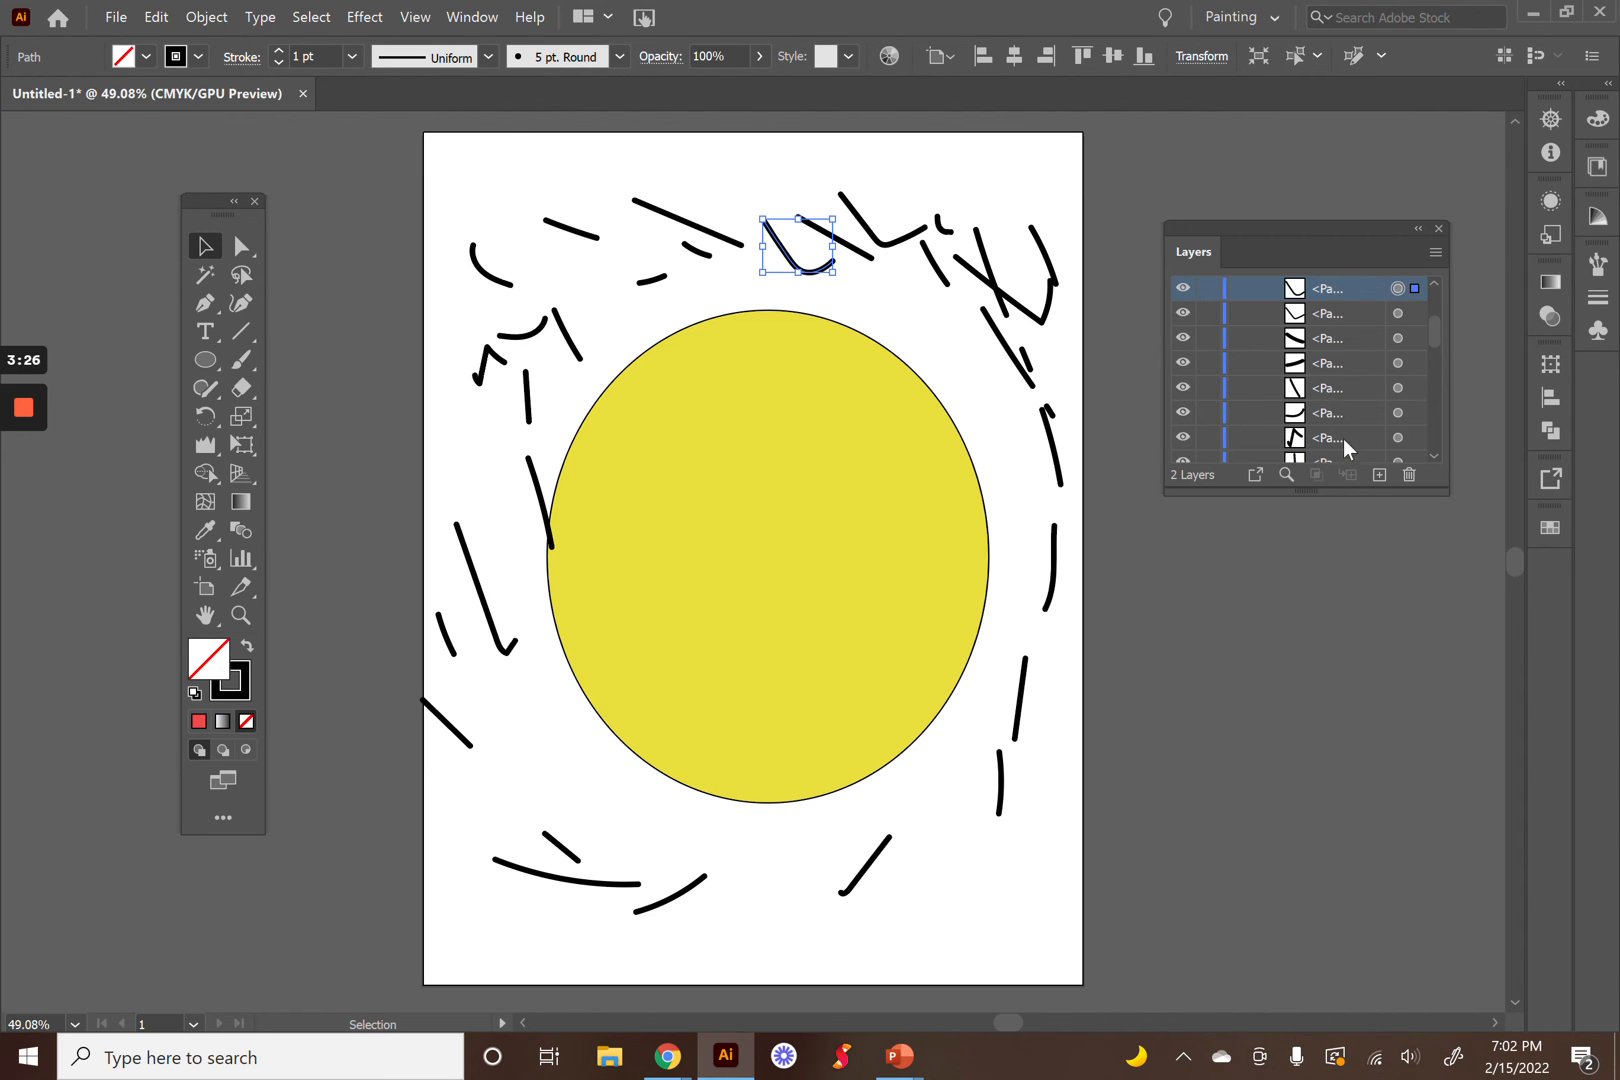
click(1398, 438)
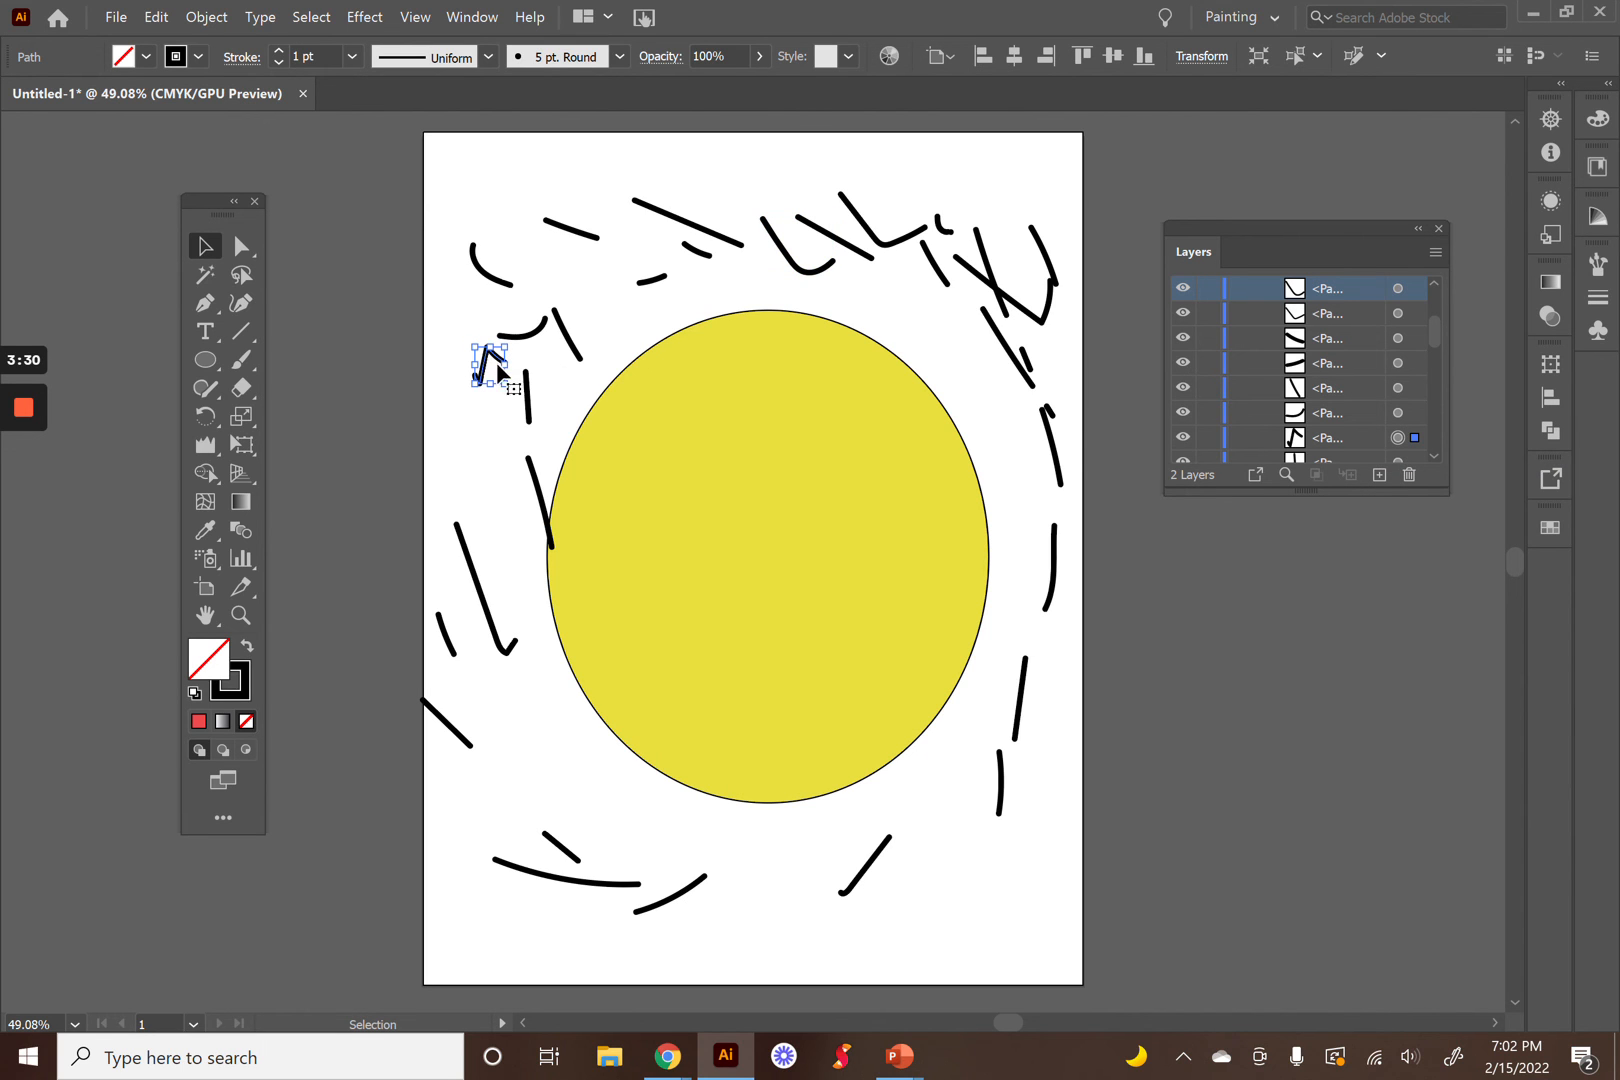
scroll(1383, 409, up, 3)
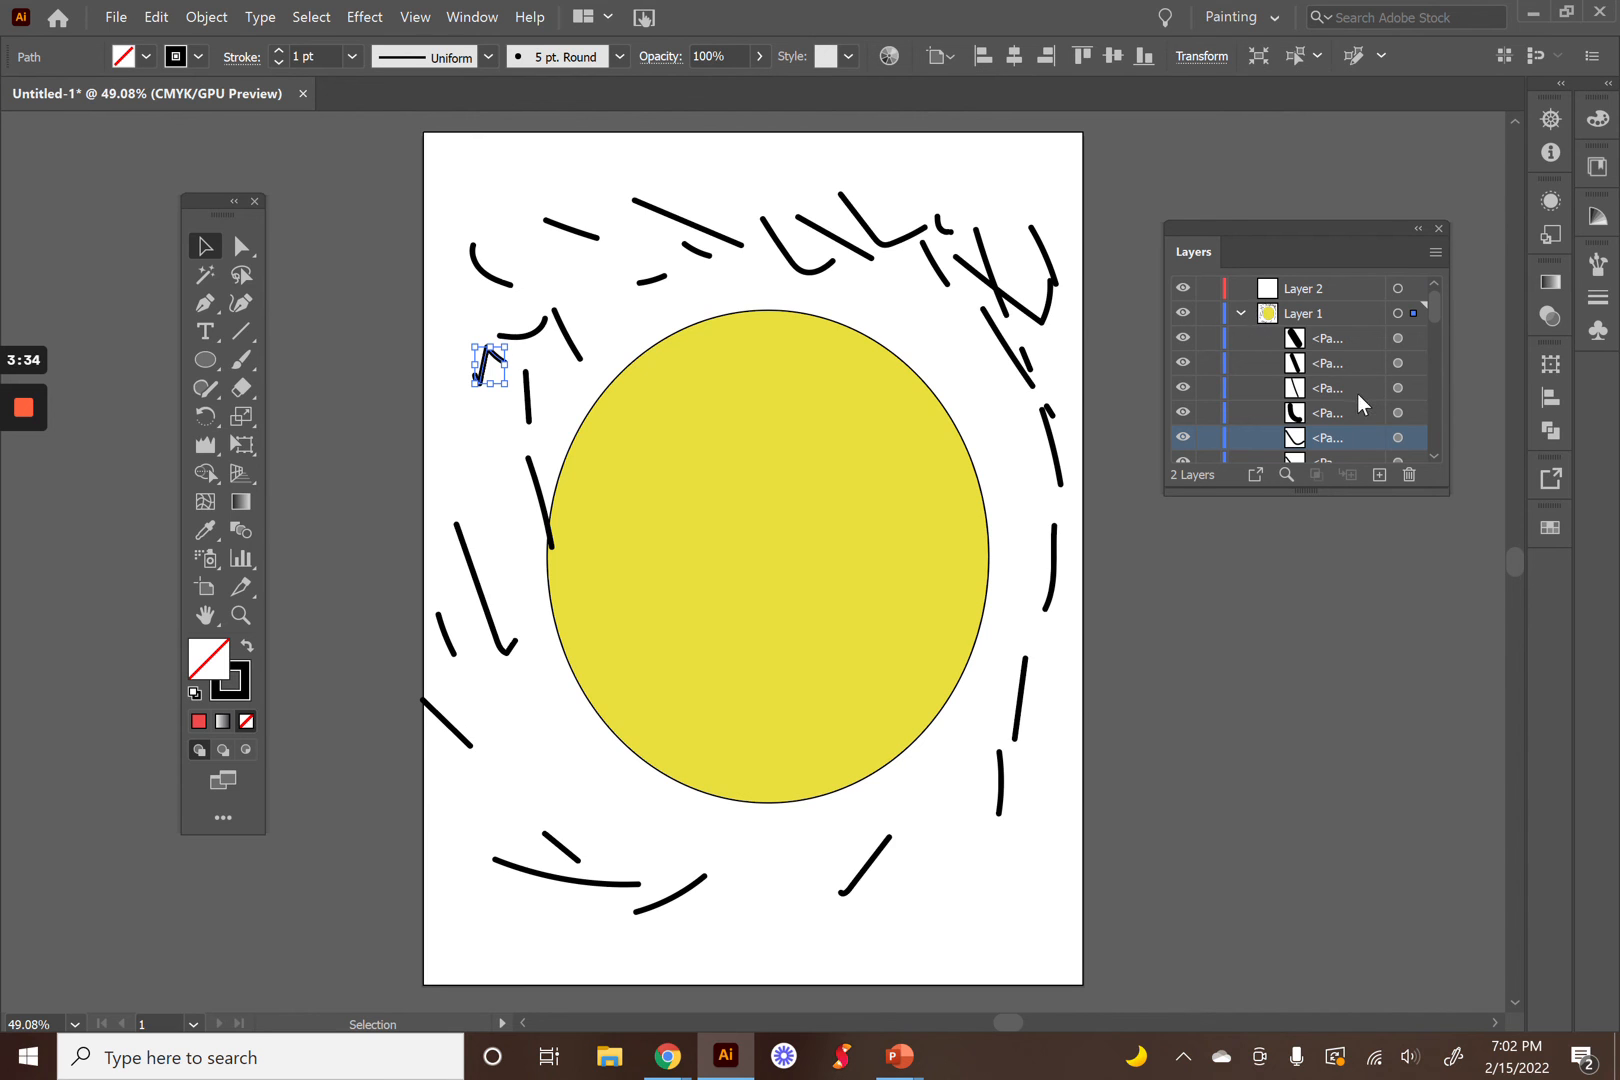
Collapse Layer 1 and move the empty Layer 2 beneath it in the layer order
click(1240, 313)
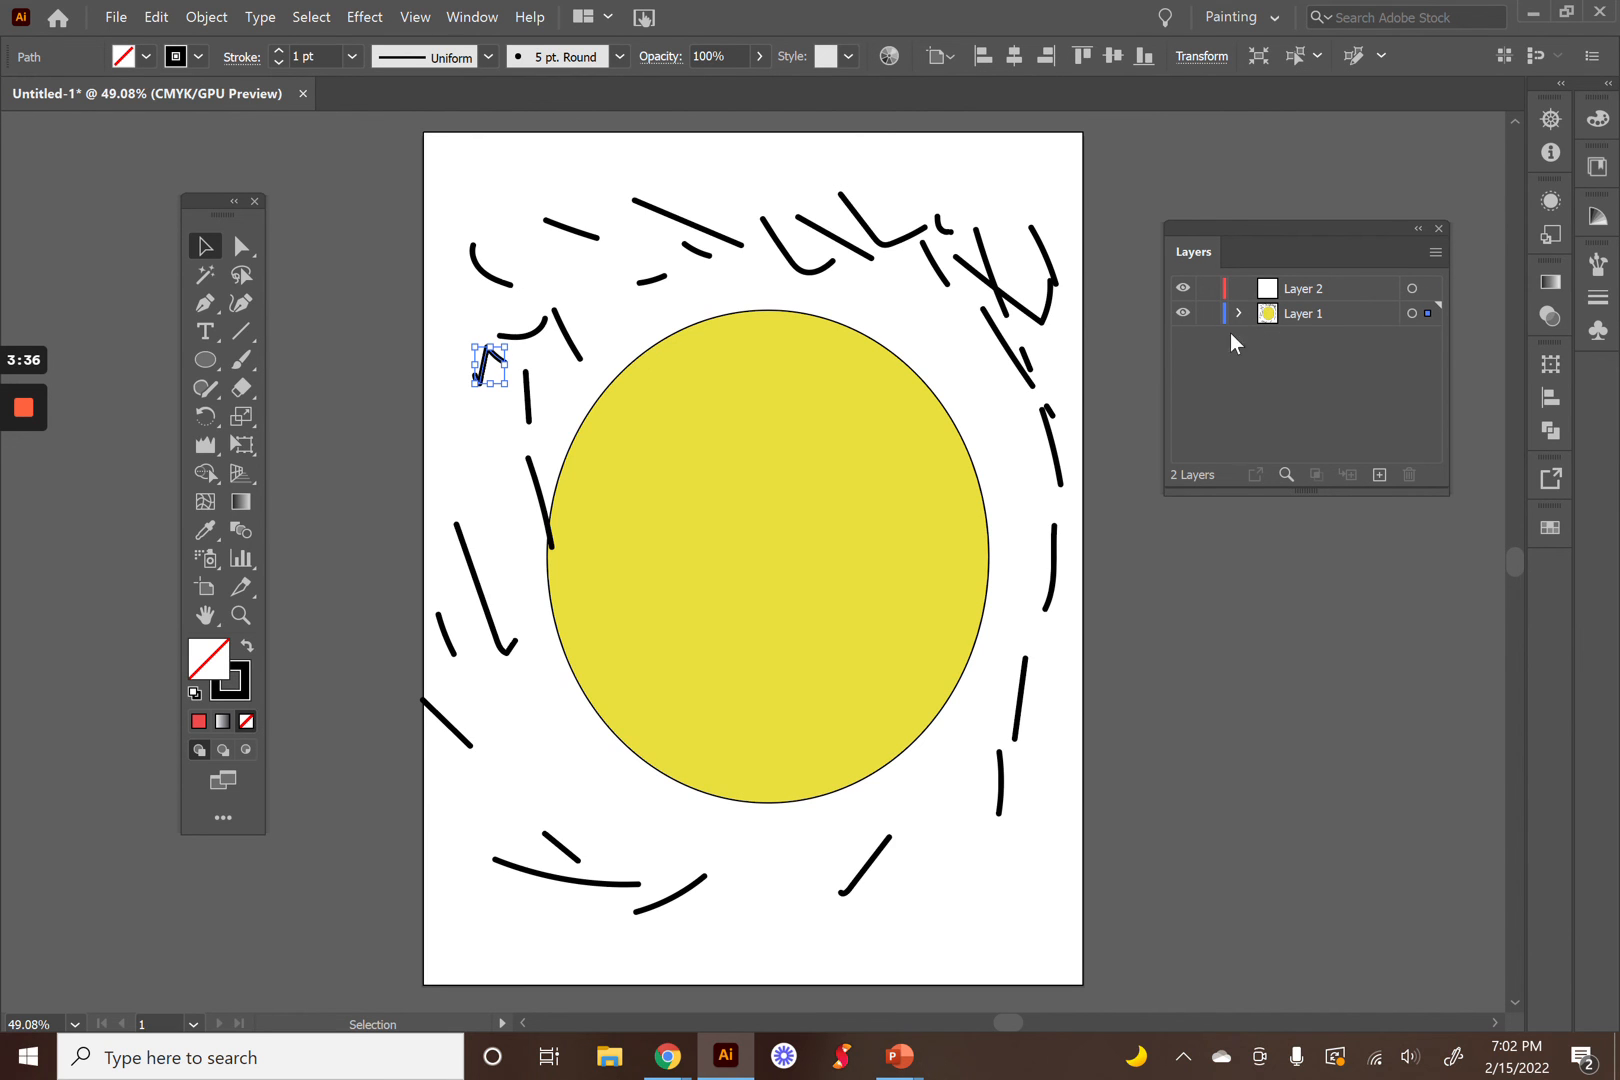
click(1304, 289)
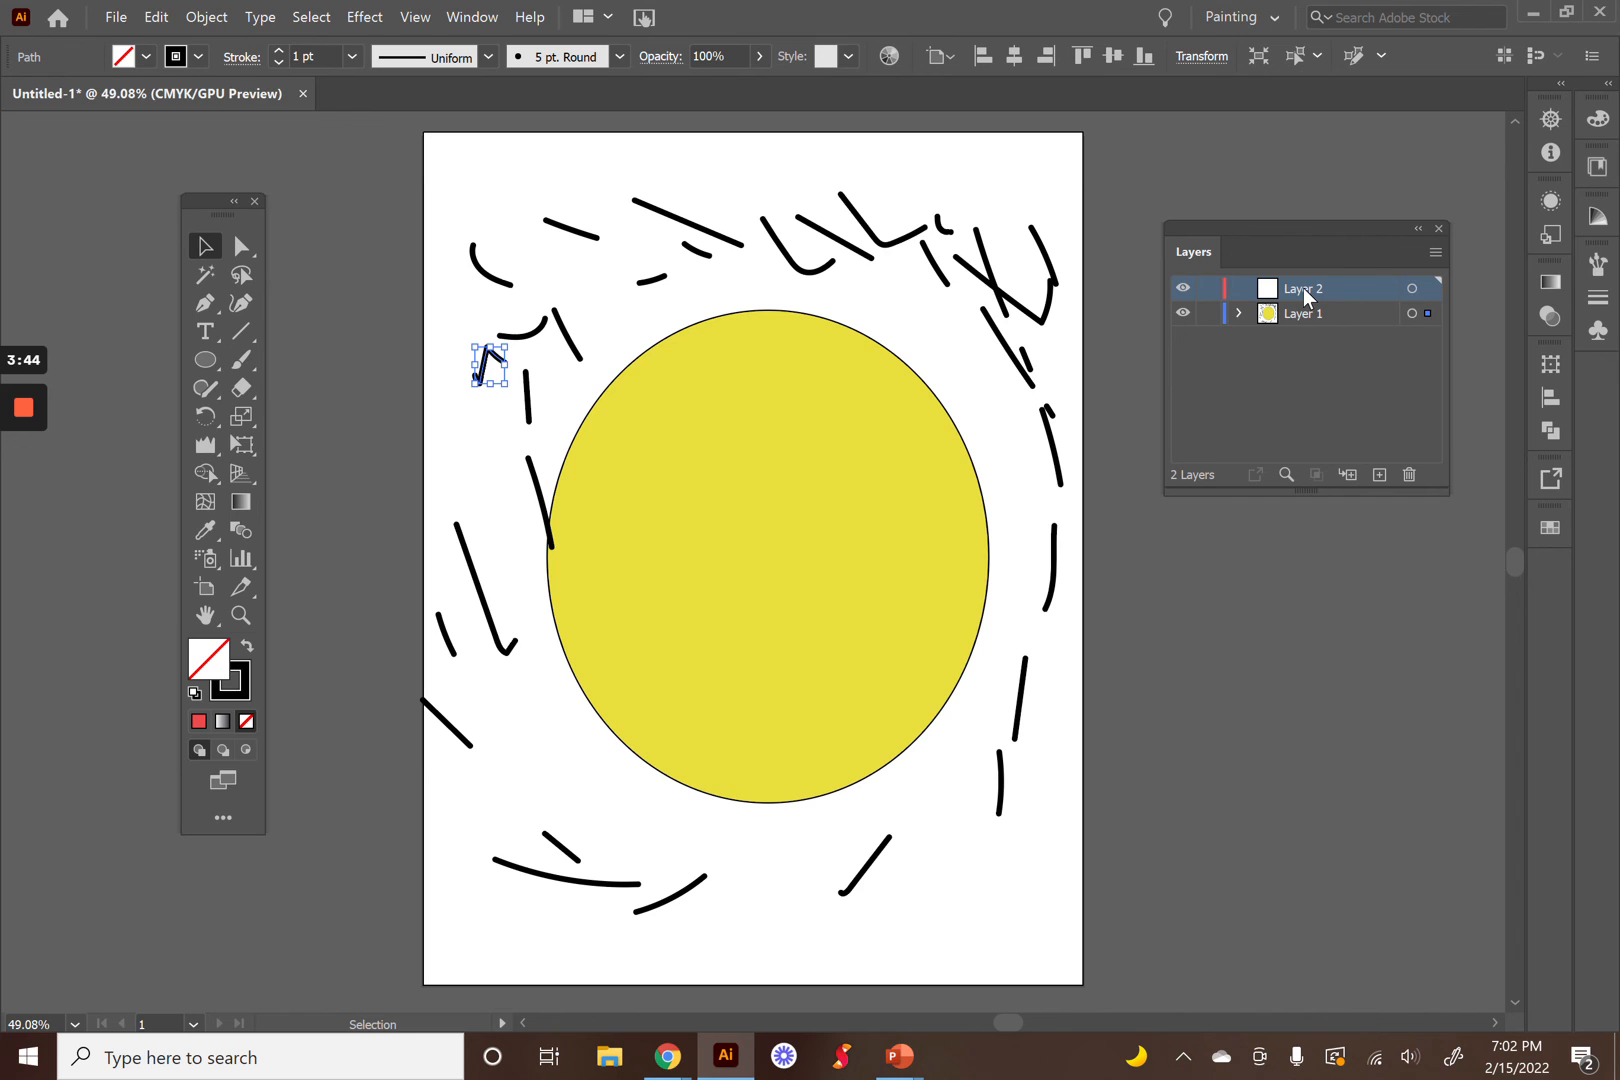
drag(1304, 289, 1306, 325)
Move the yellow, blue and red ellipses together out of Layer 1 and into Layer 2
click(1238, 289)
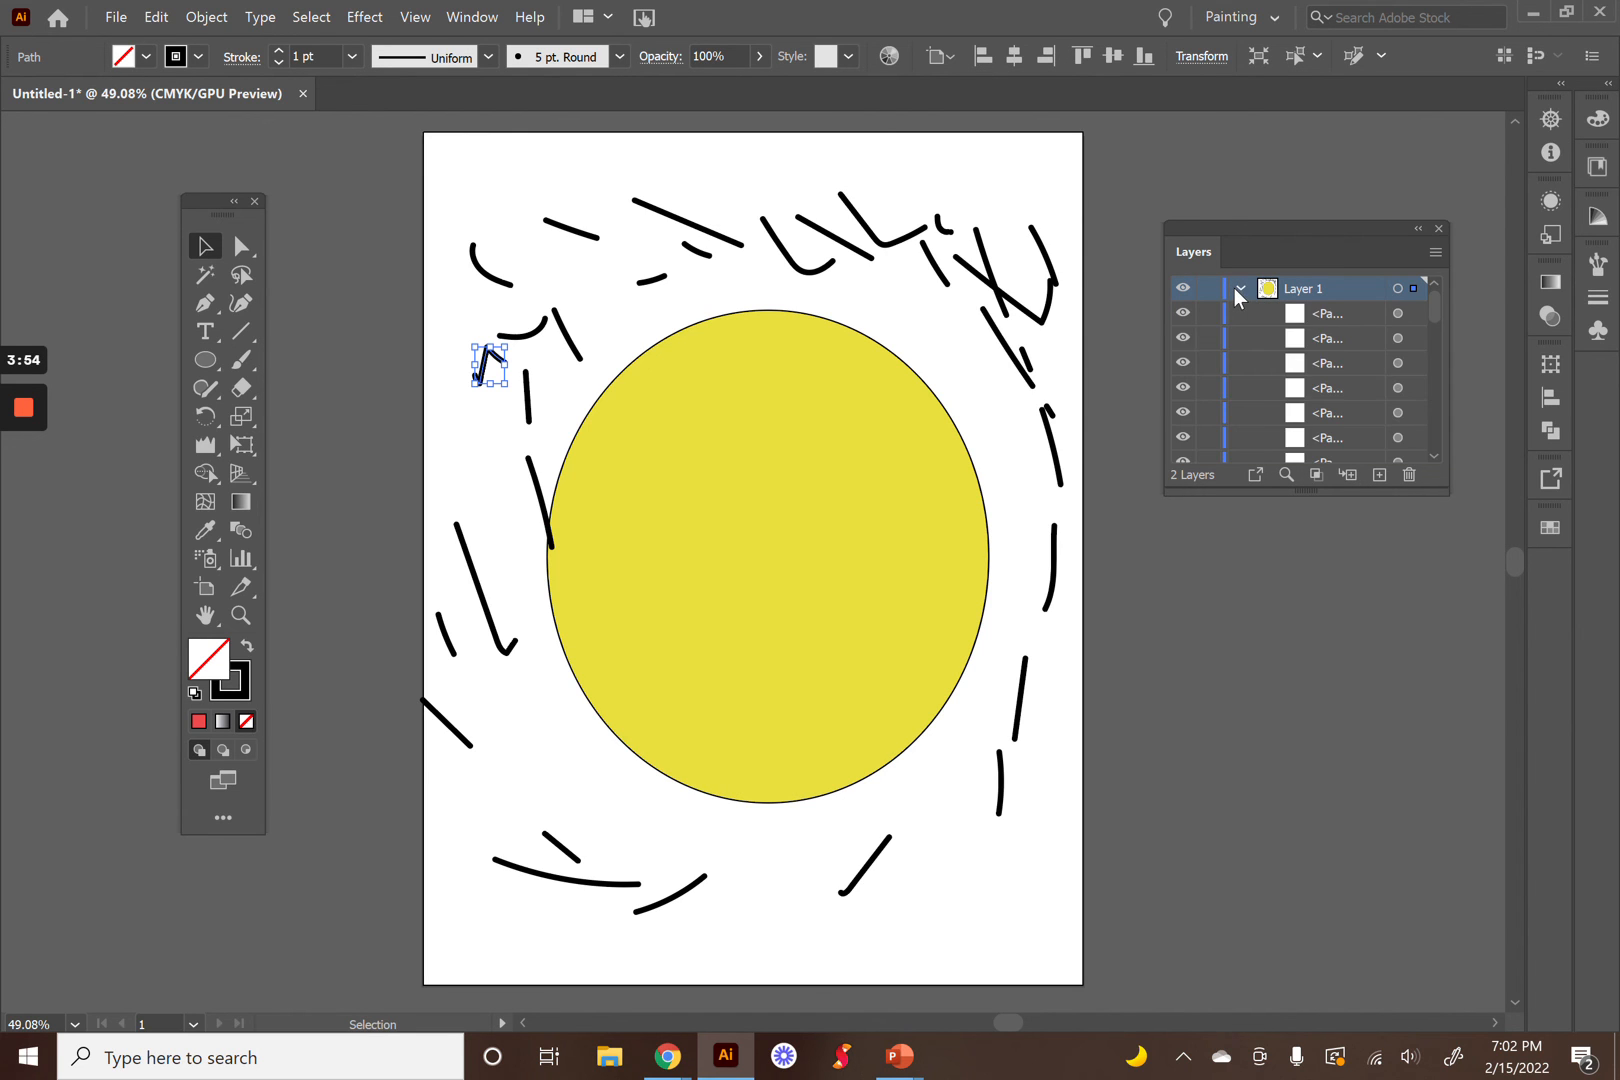
scroll(1283, 343, down, 10)
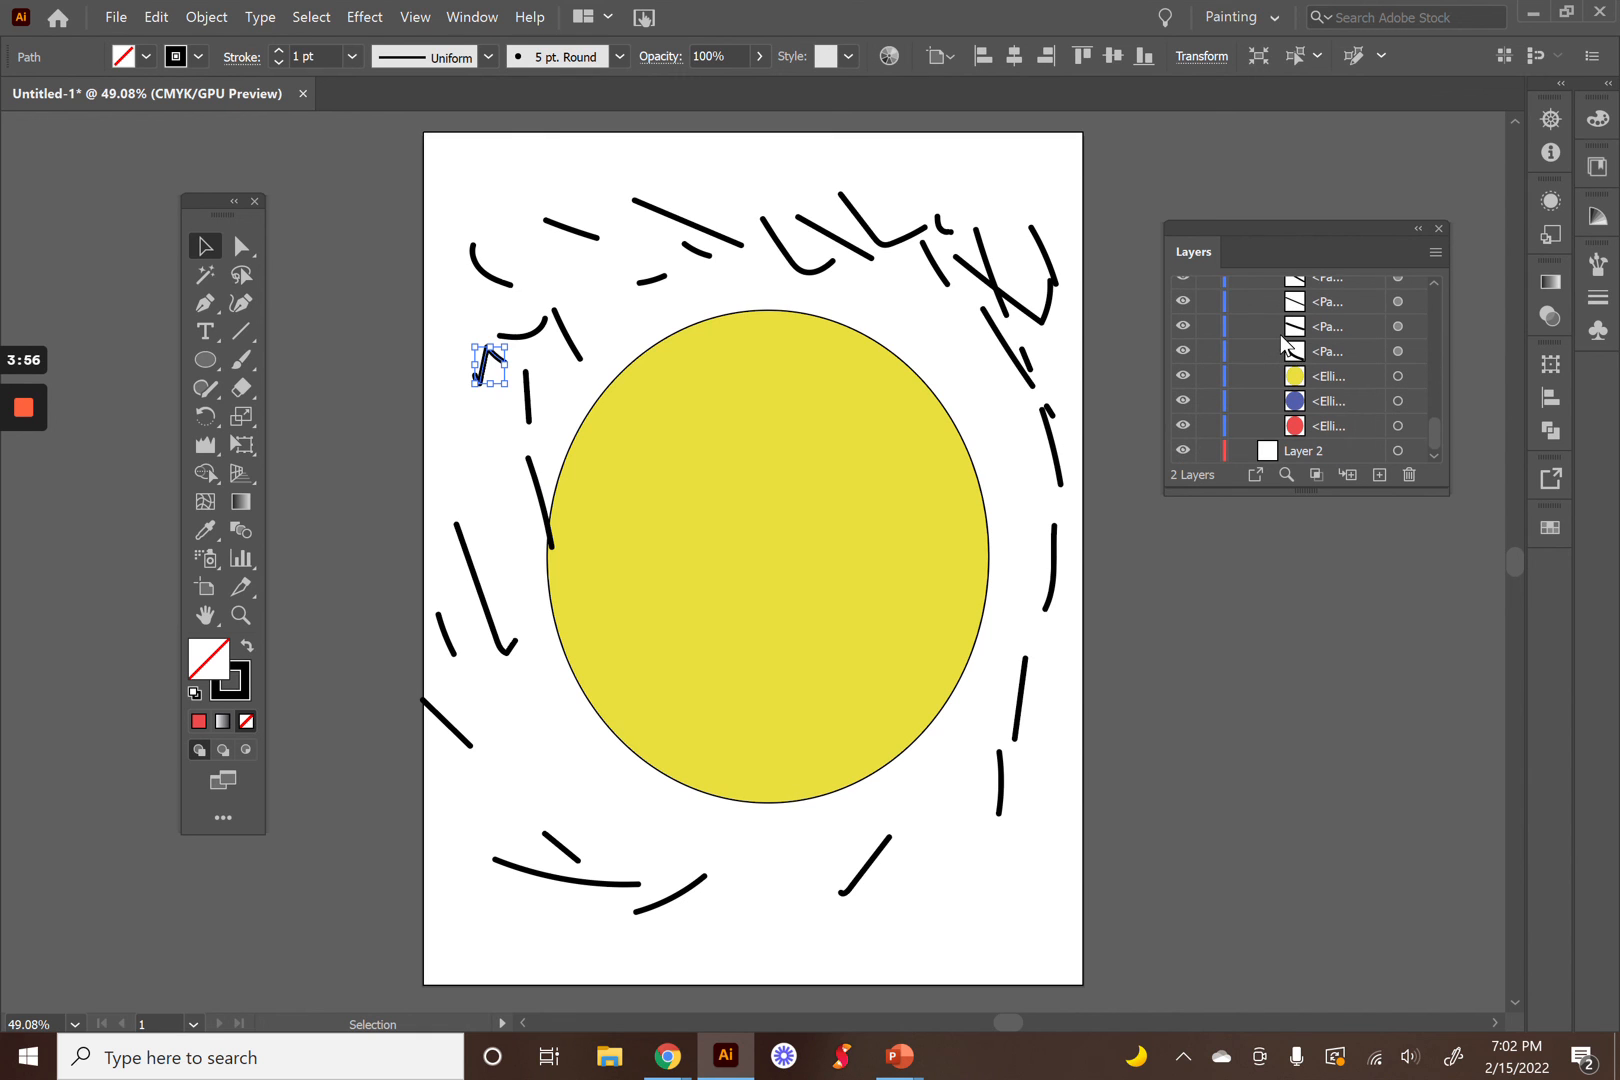
click(1331, 372)
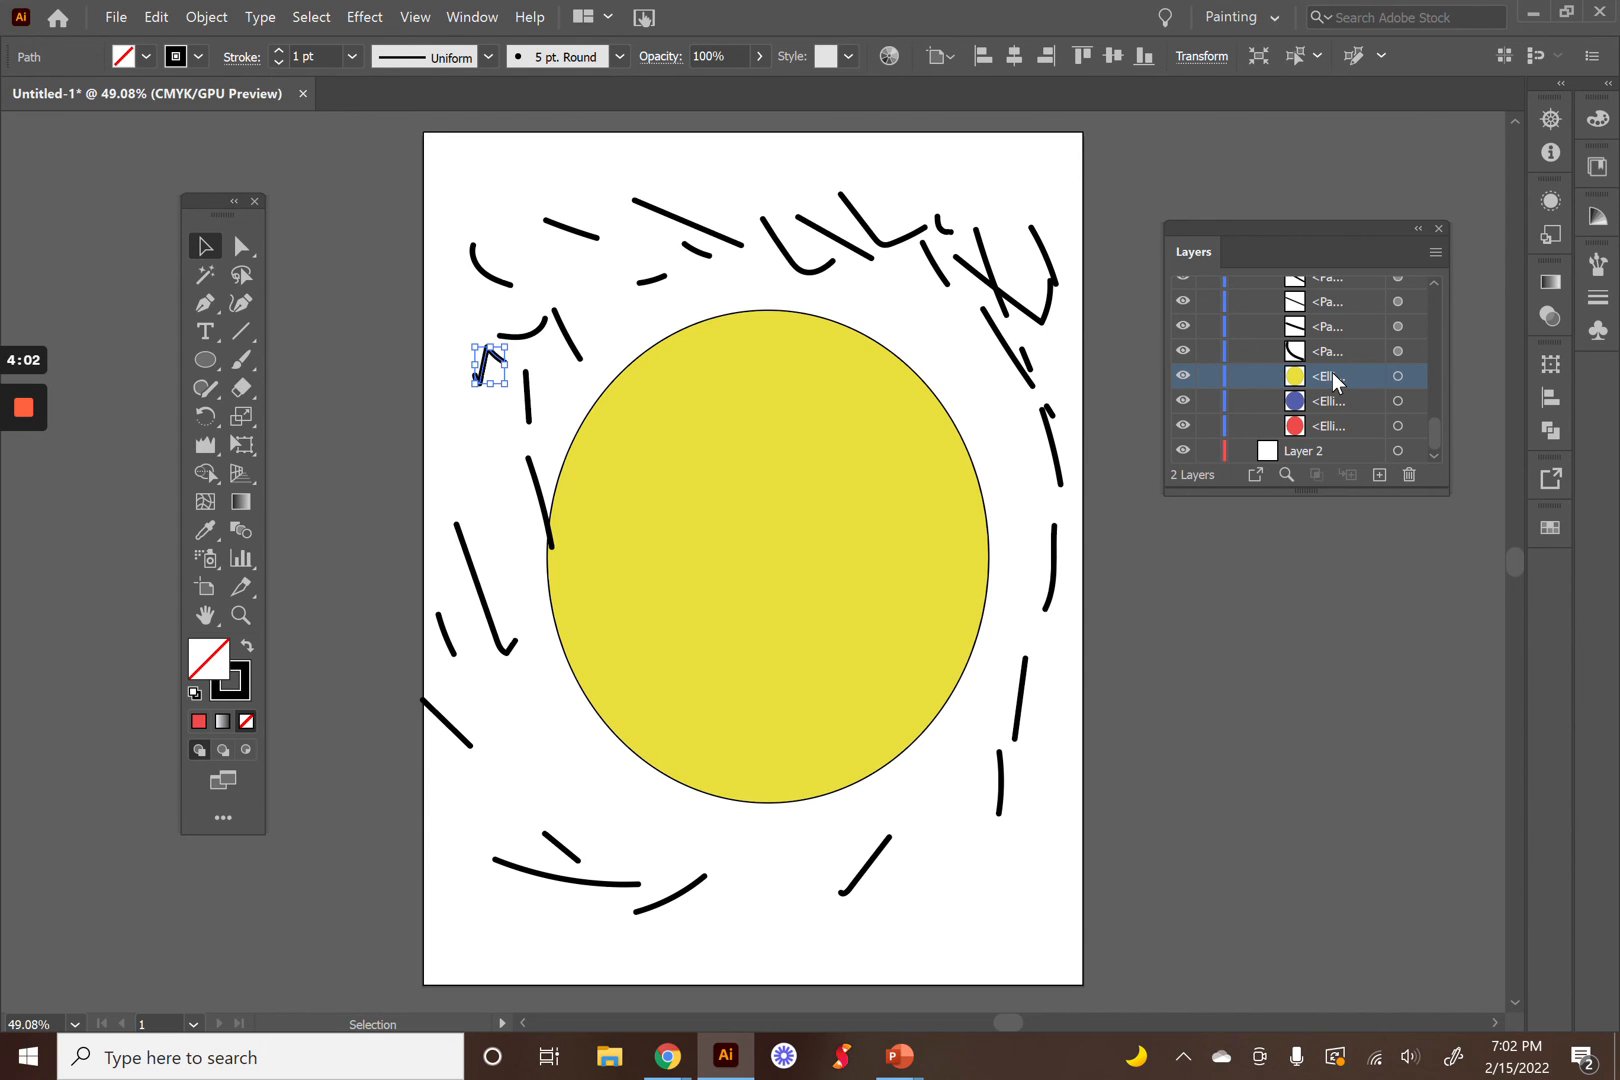
shift+click(1331, 424)
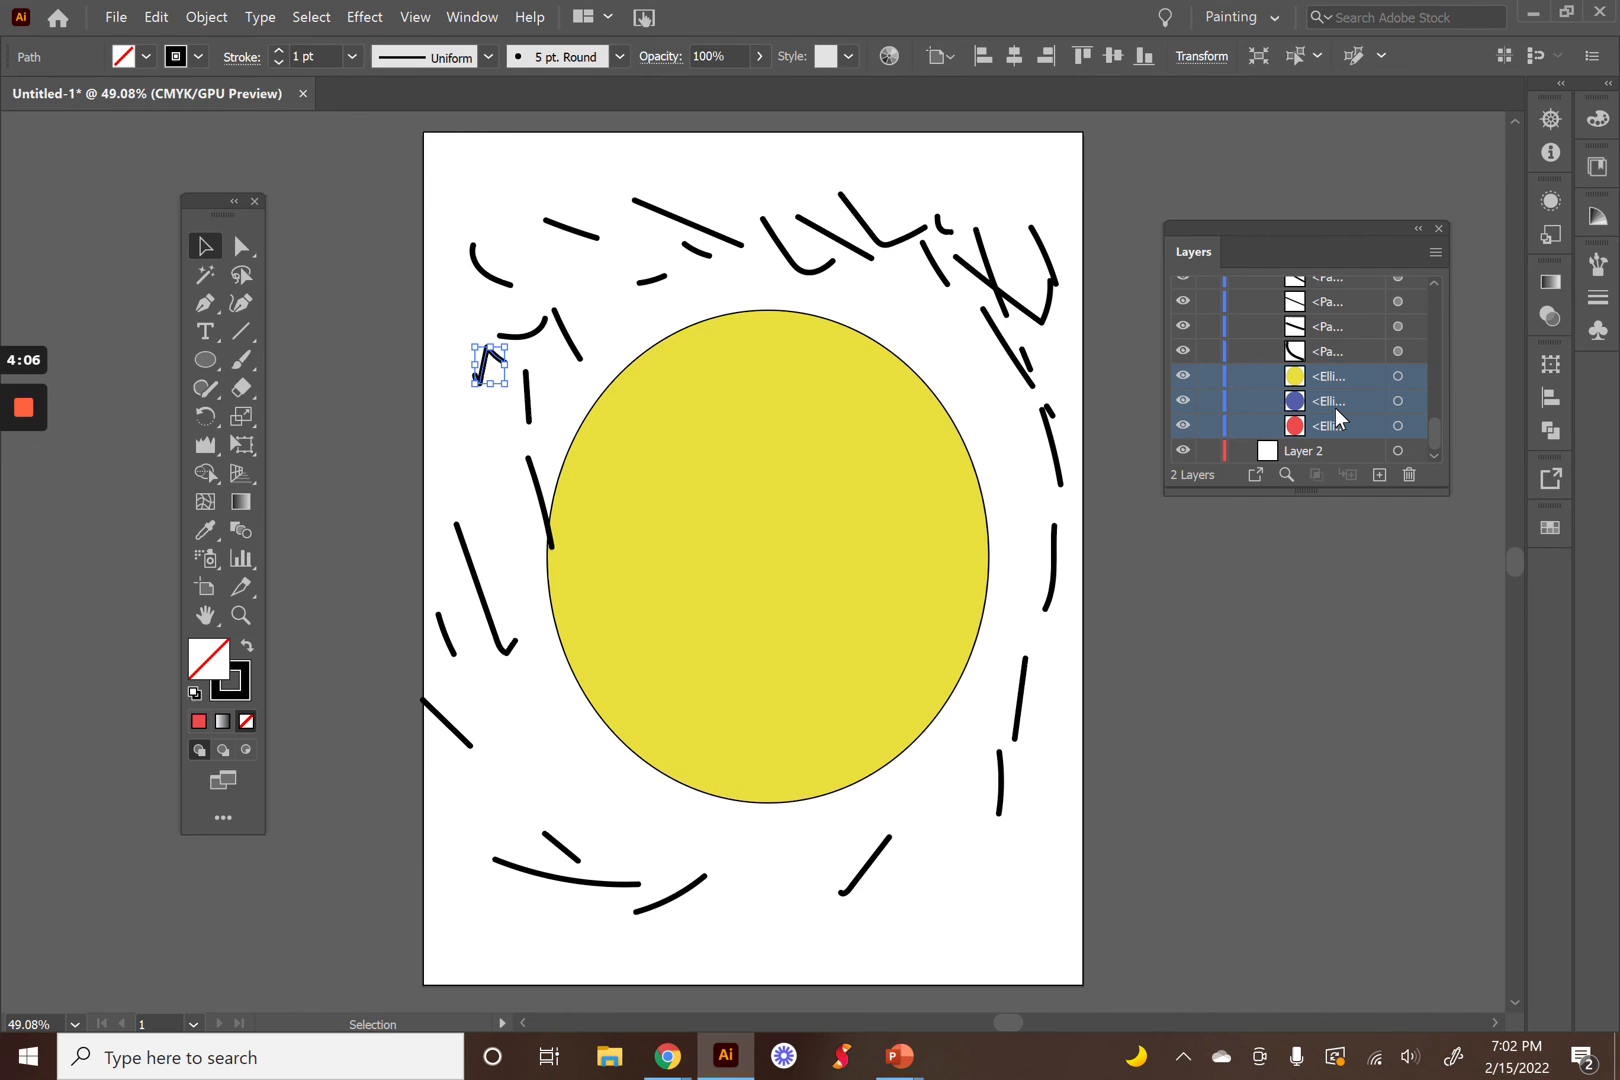
drag(1336, 409, 1331, 451)
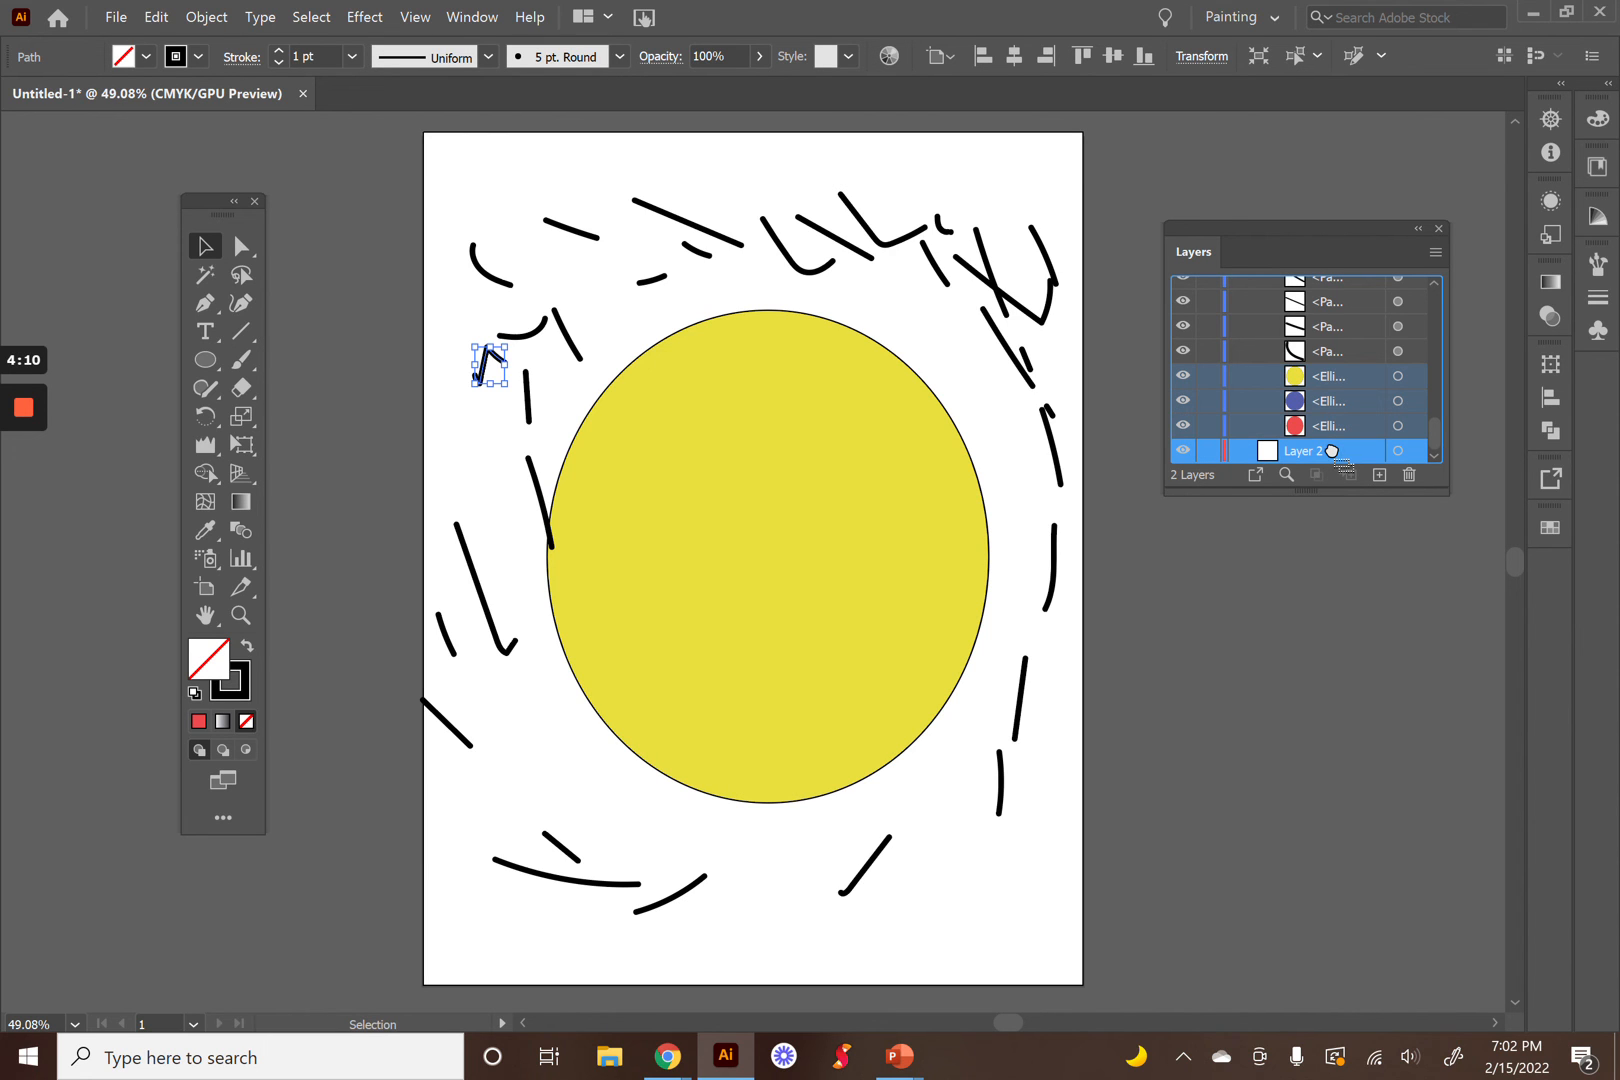
drag(1331, 451, 1331, 449)
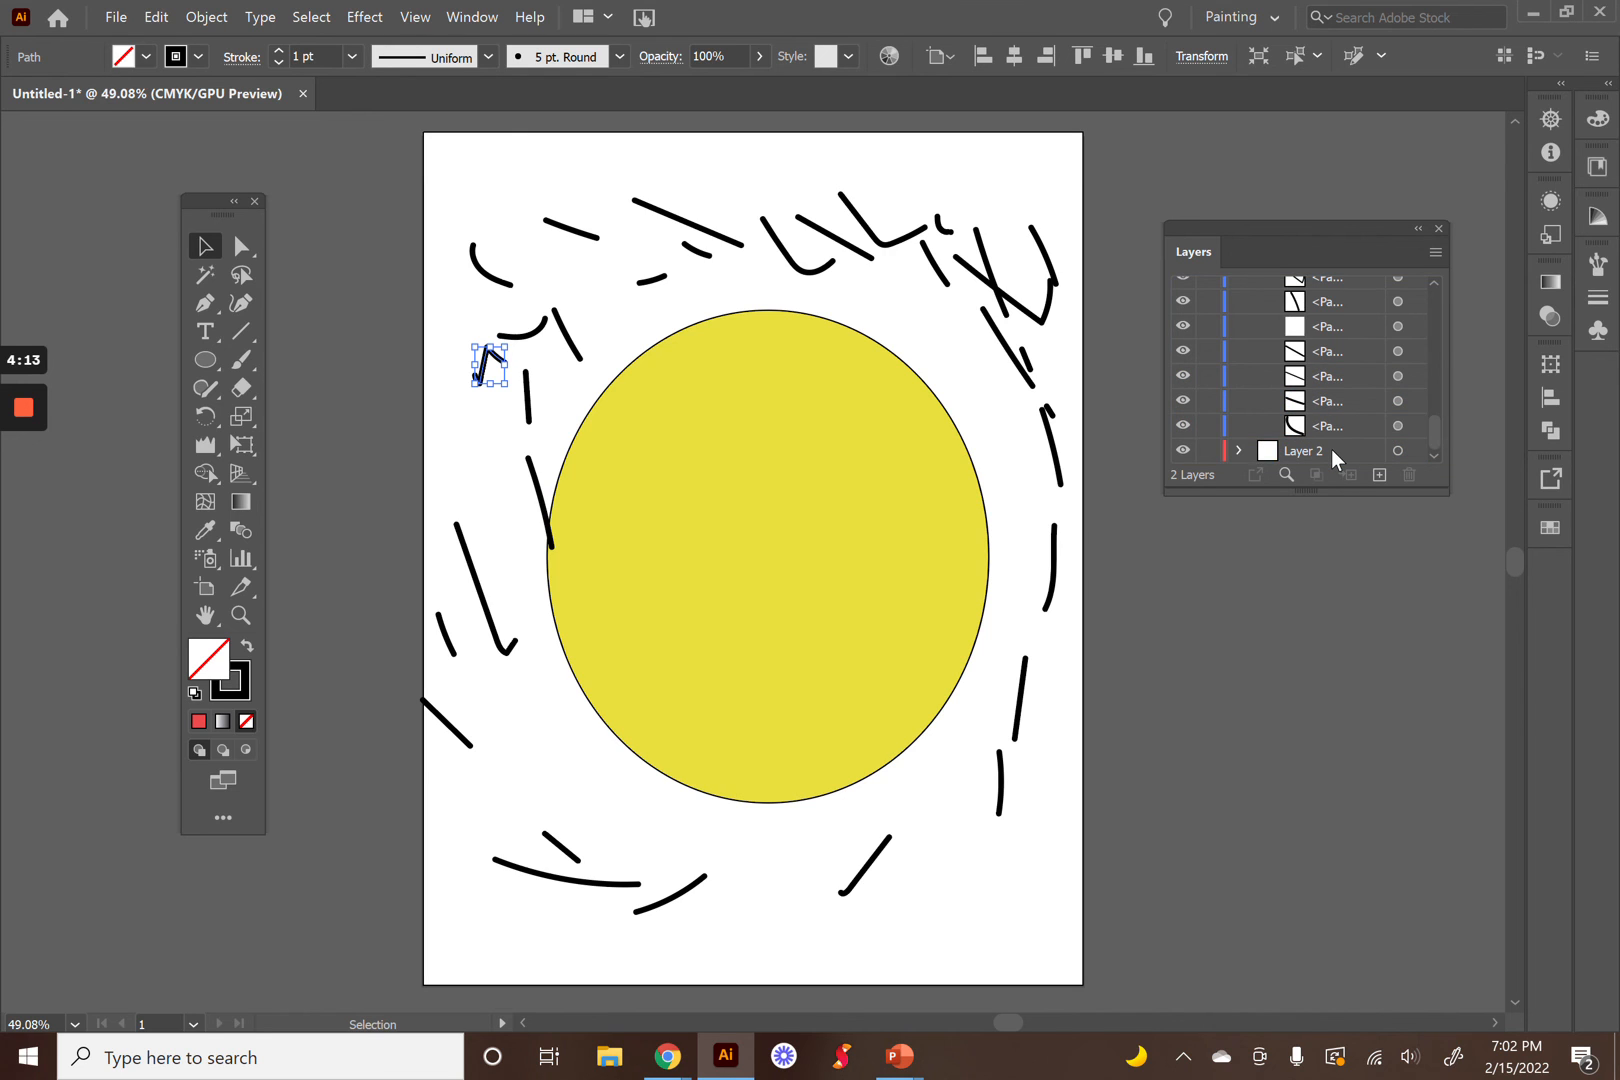
Collapse Layer 1 and move Layer 2 above it in the layer order
click(1241, 450)
scroll(1263, 382, up, 5)
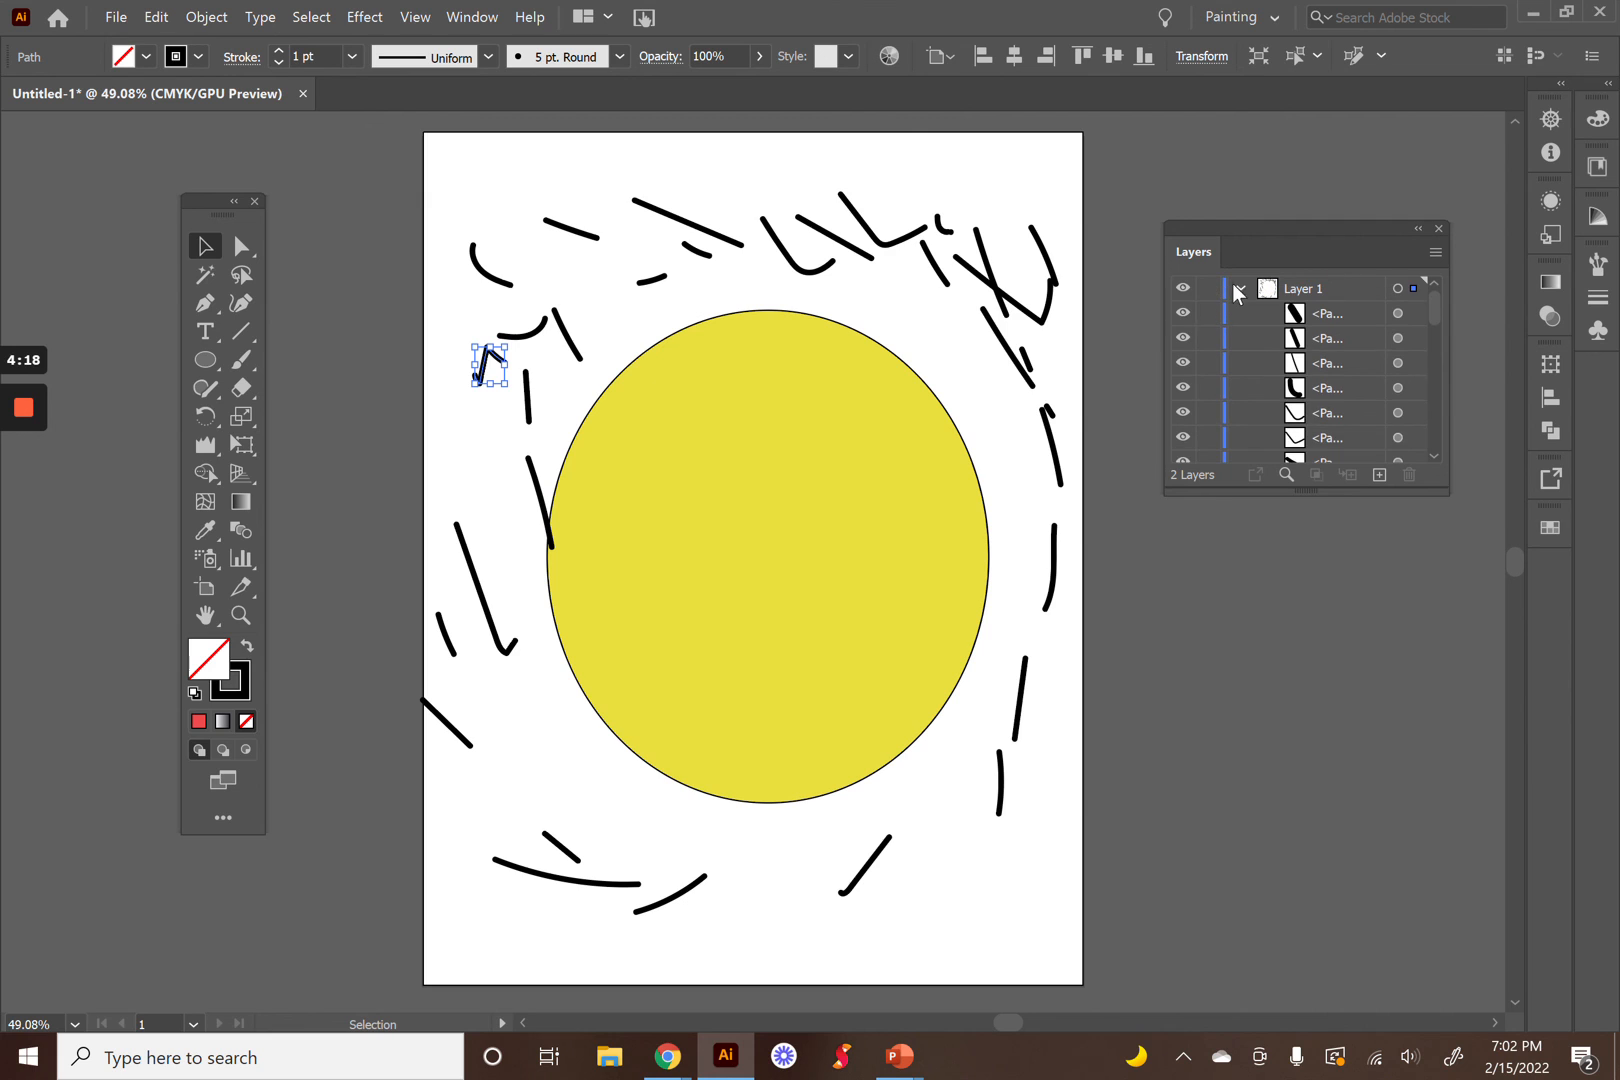
click(1241, 288)
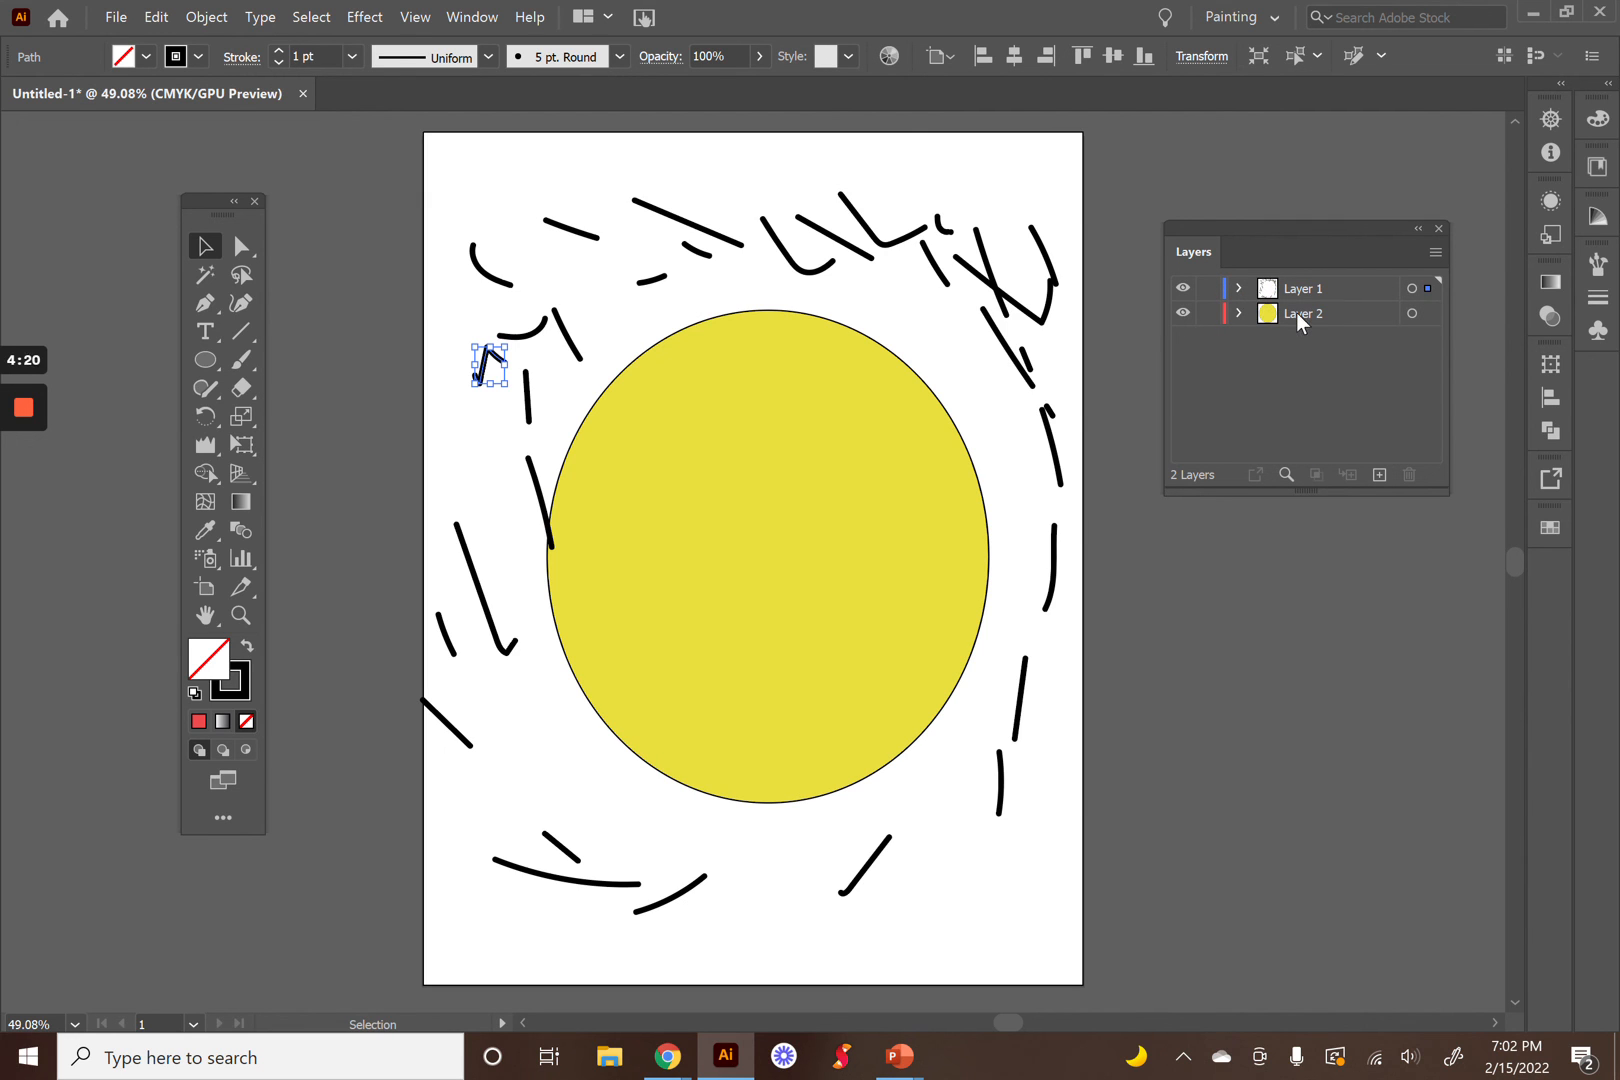
drag(1296, 313, 1299, 282)
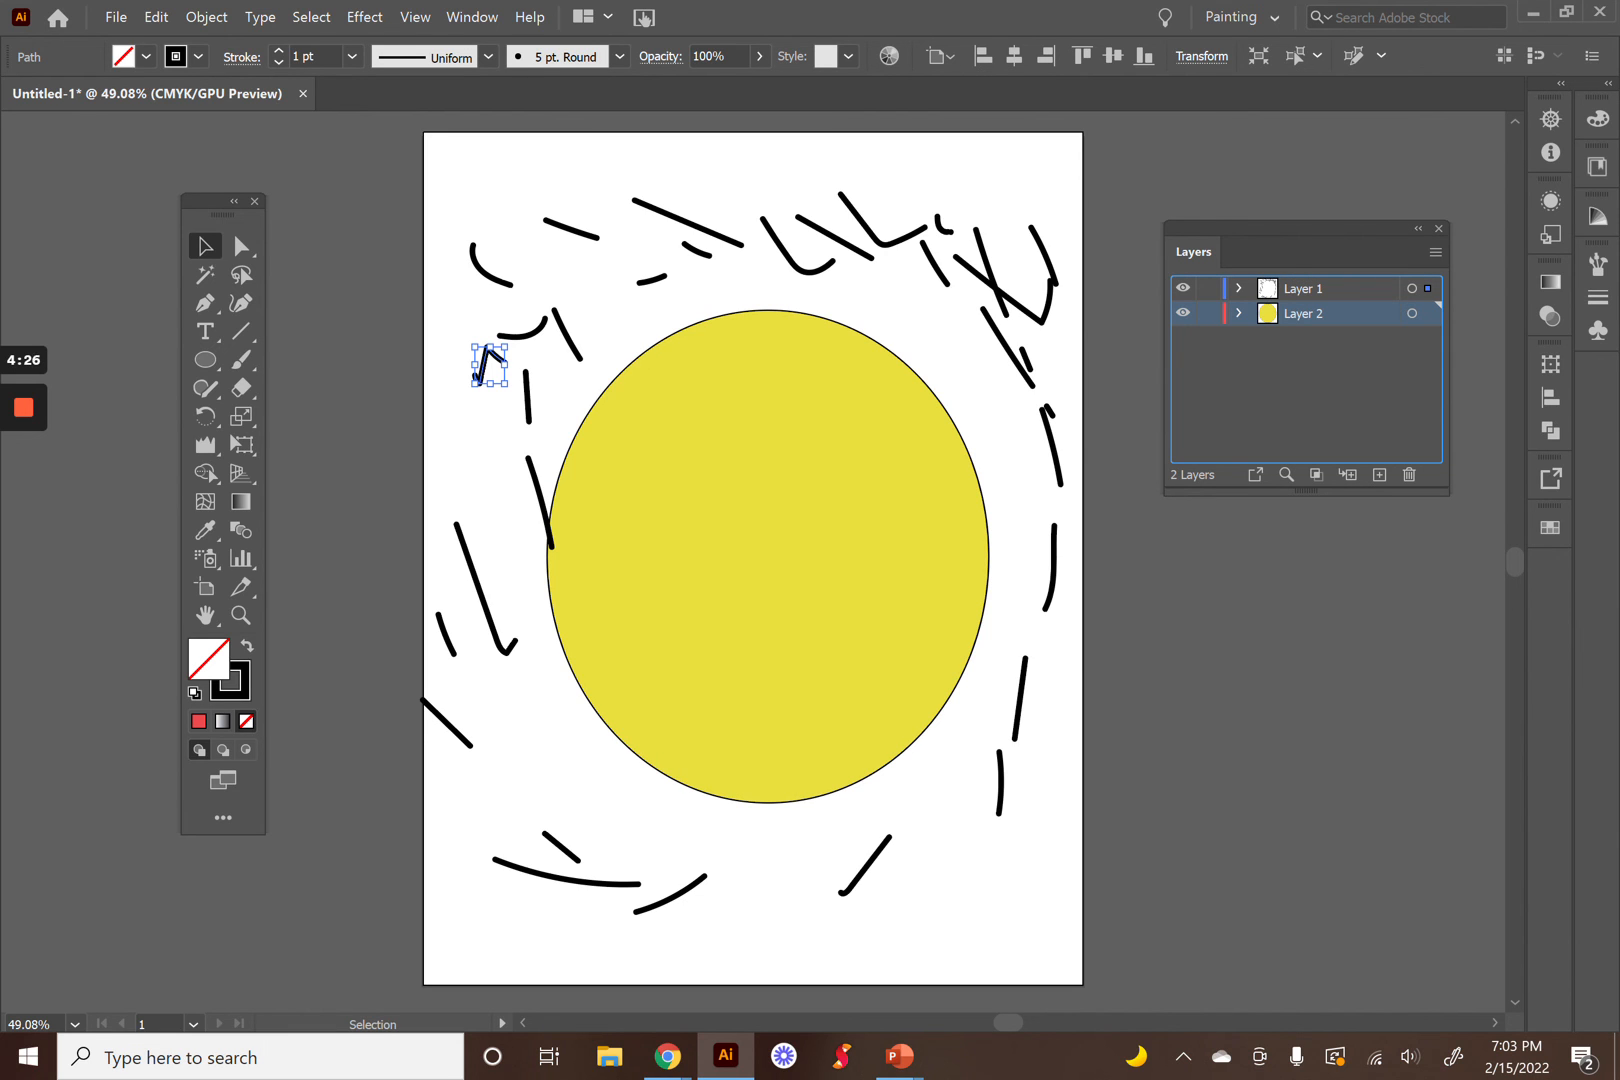
drag(1299, 282, 1299, 284)
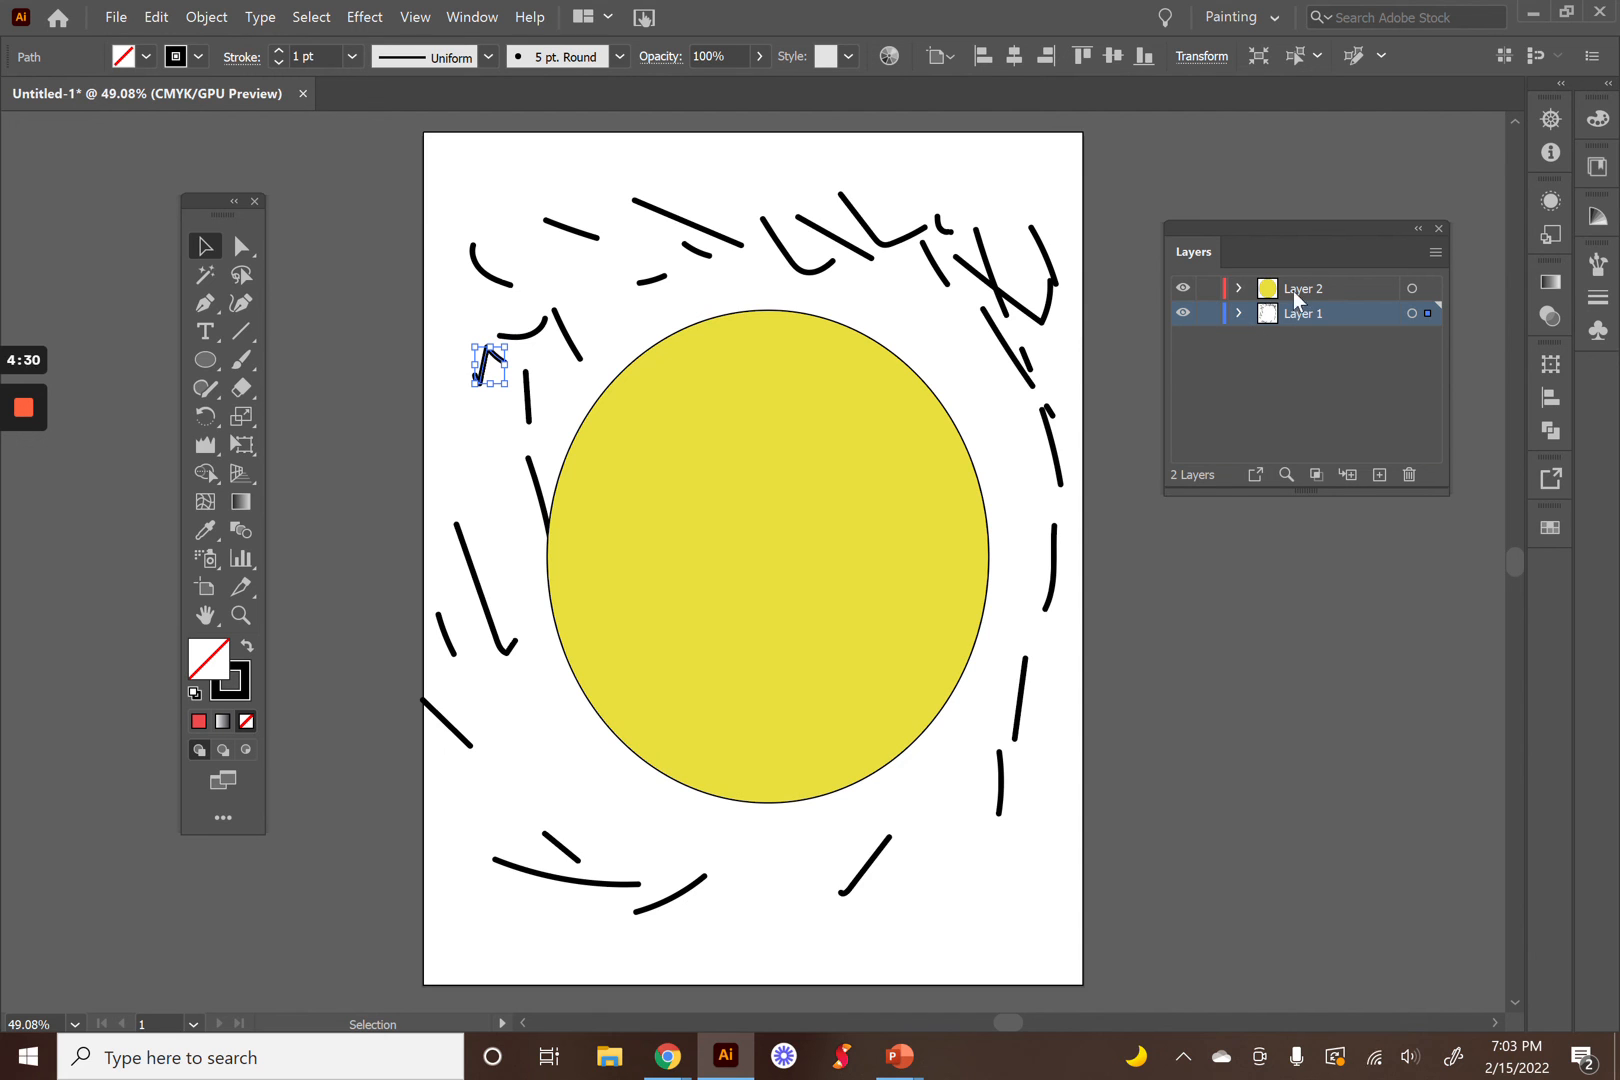
Expand Layer 2 and reorder its ellipses with red on top, blue in the middle and yellow beneath
click(1239, 289)
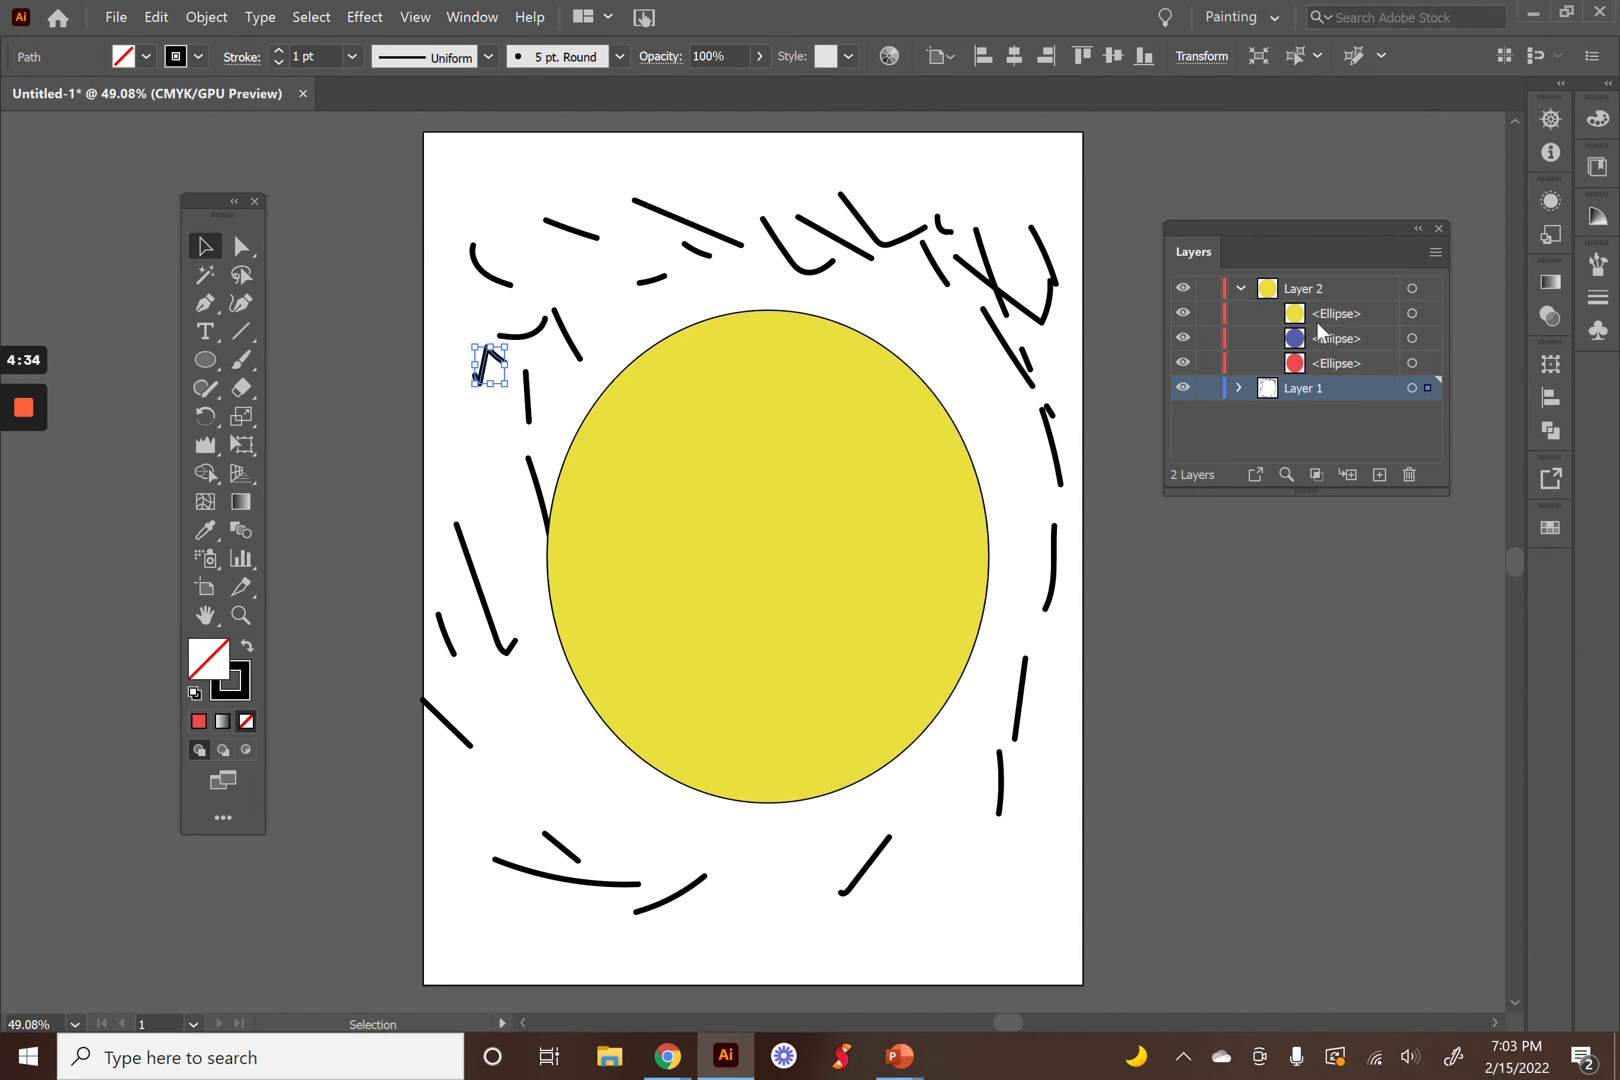
drag(1323, 313, 1323, 380)
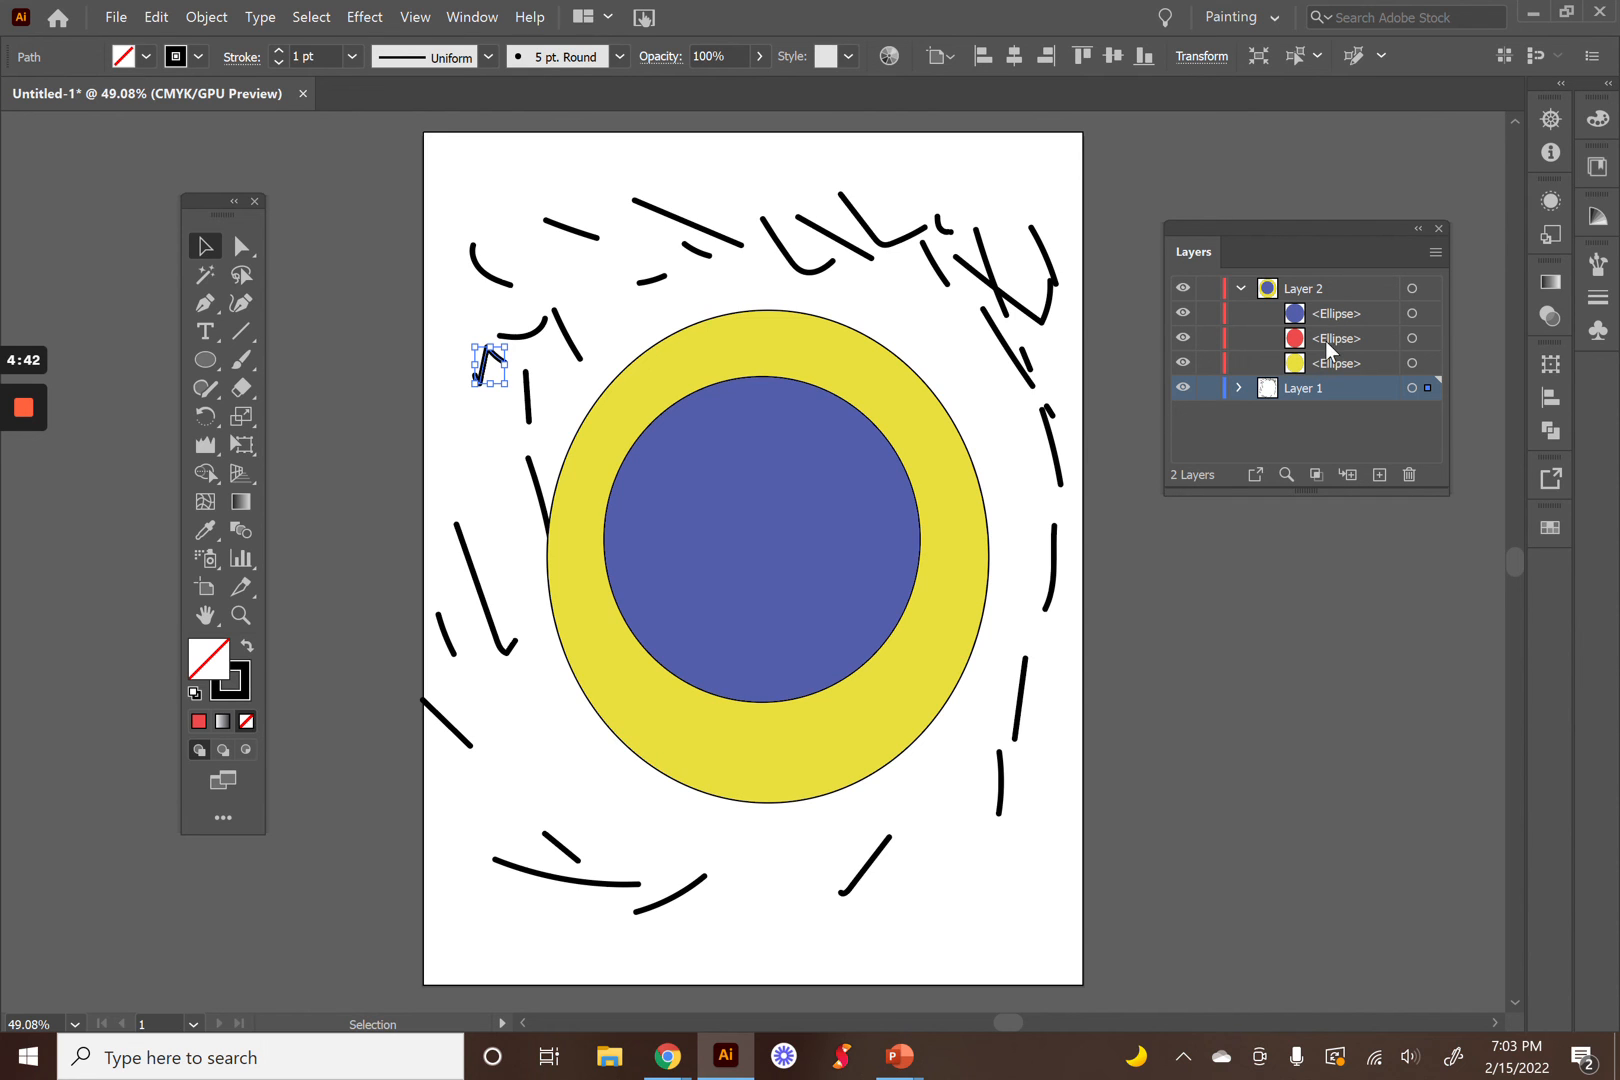
click(1325, 340)
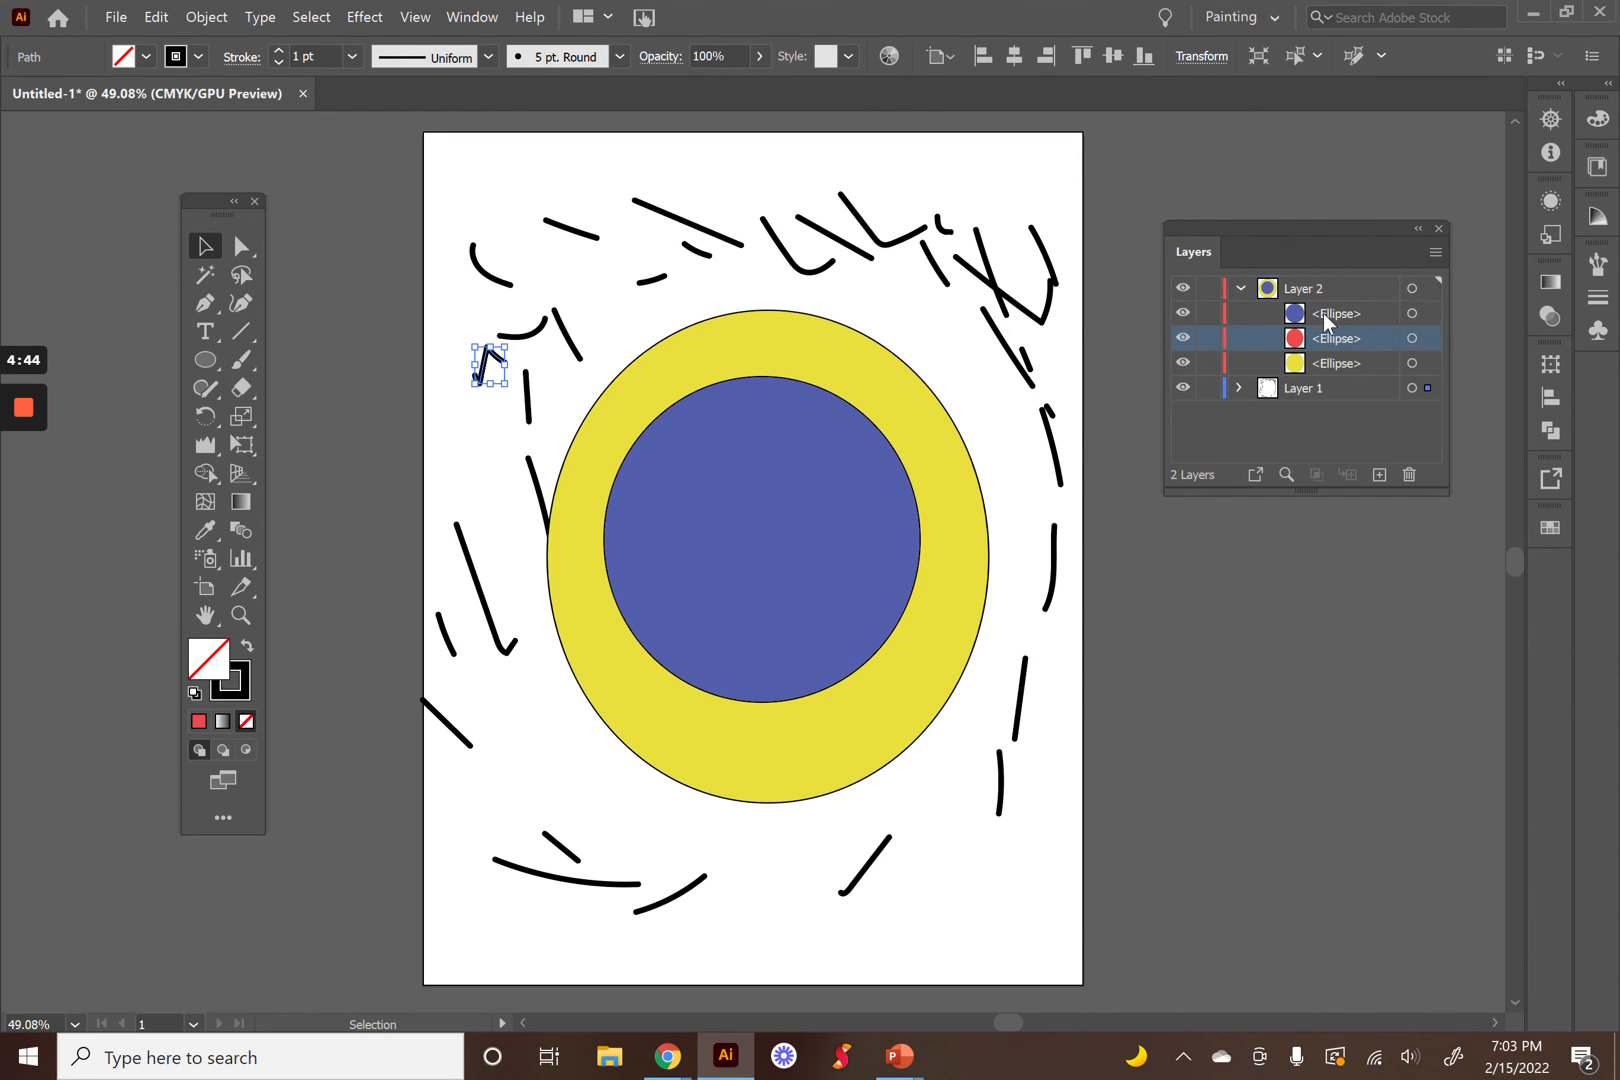
drag(1323, 313, 1323, 315)
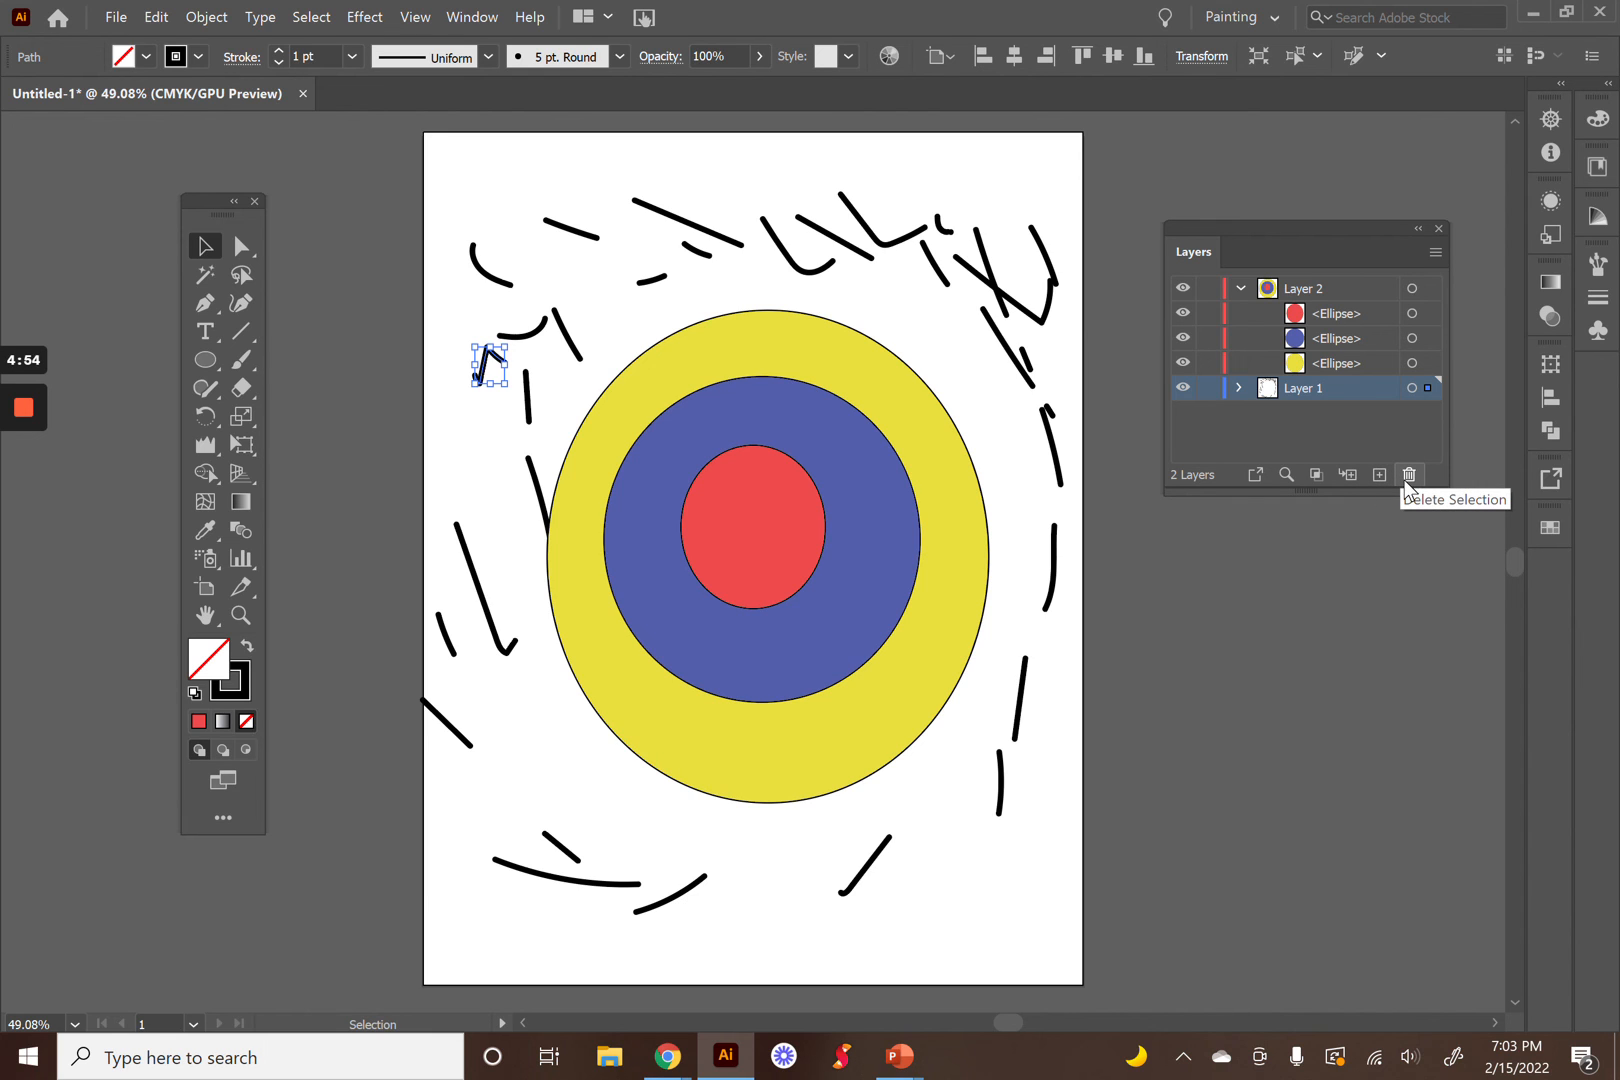
Delete the blue ellipse and the red ellipse from Layer 2
click(1358, 330)
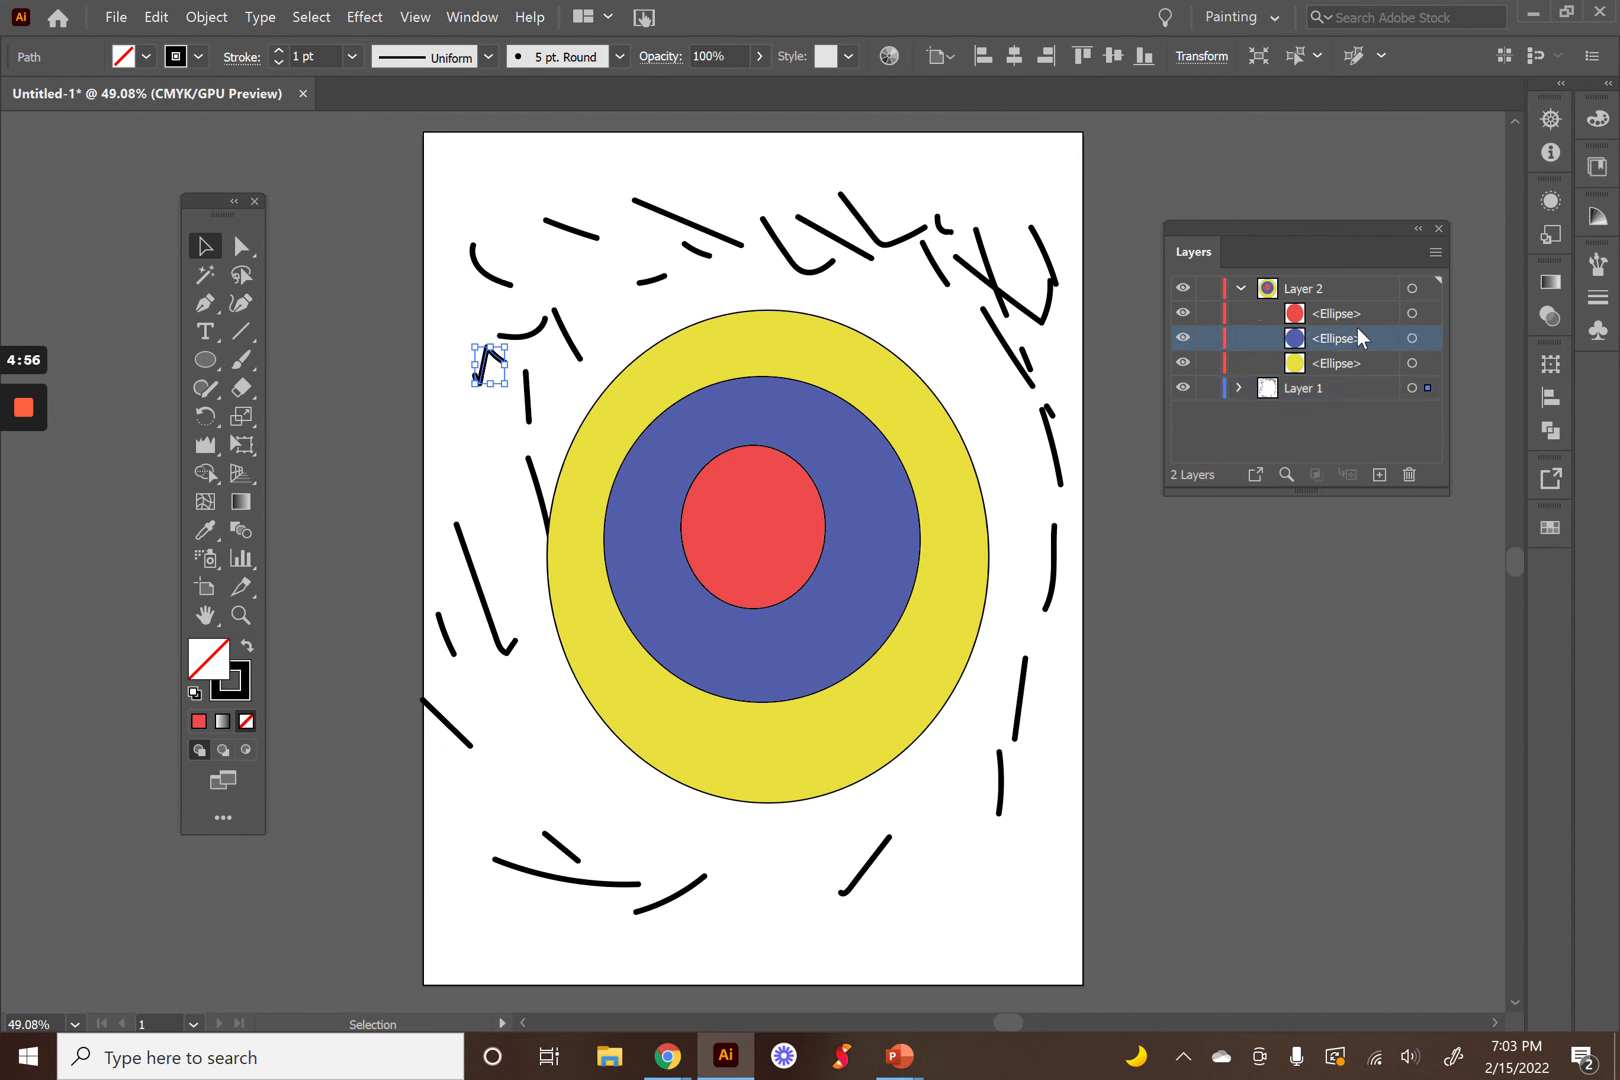
click(1421, 478)
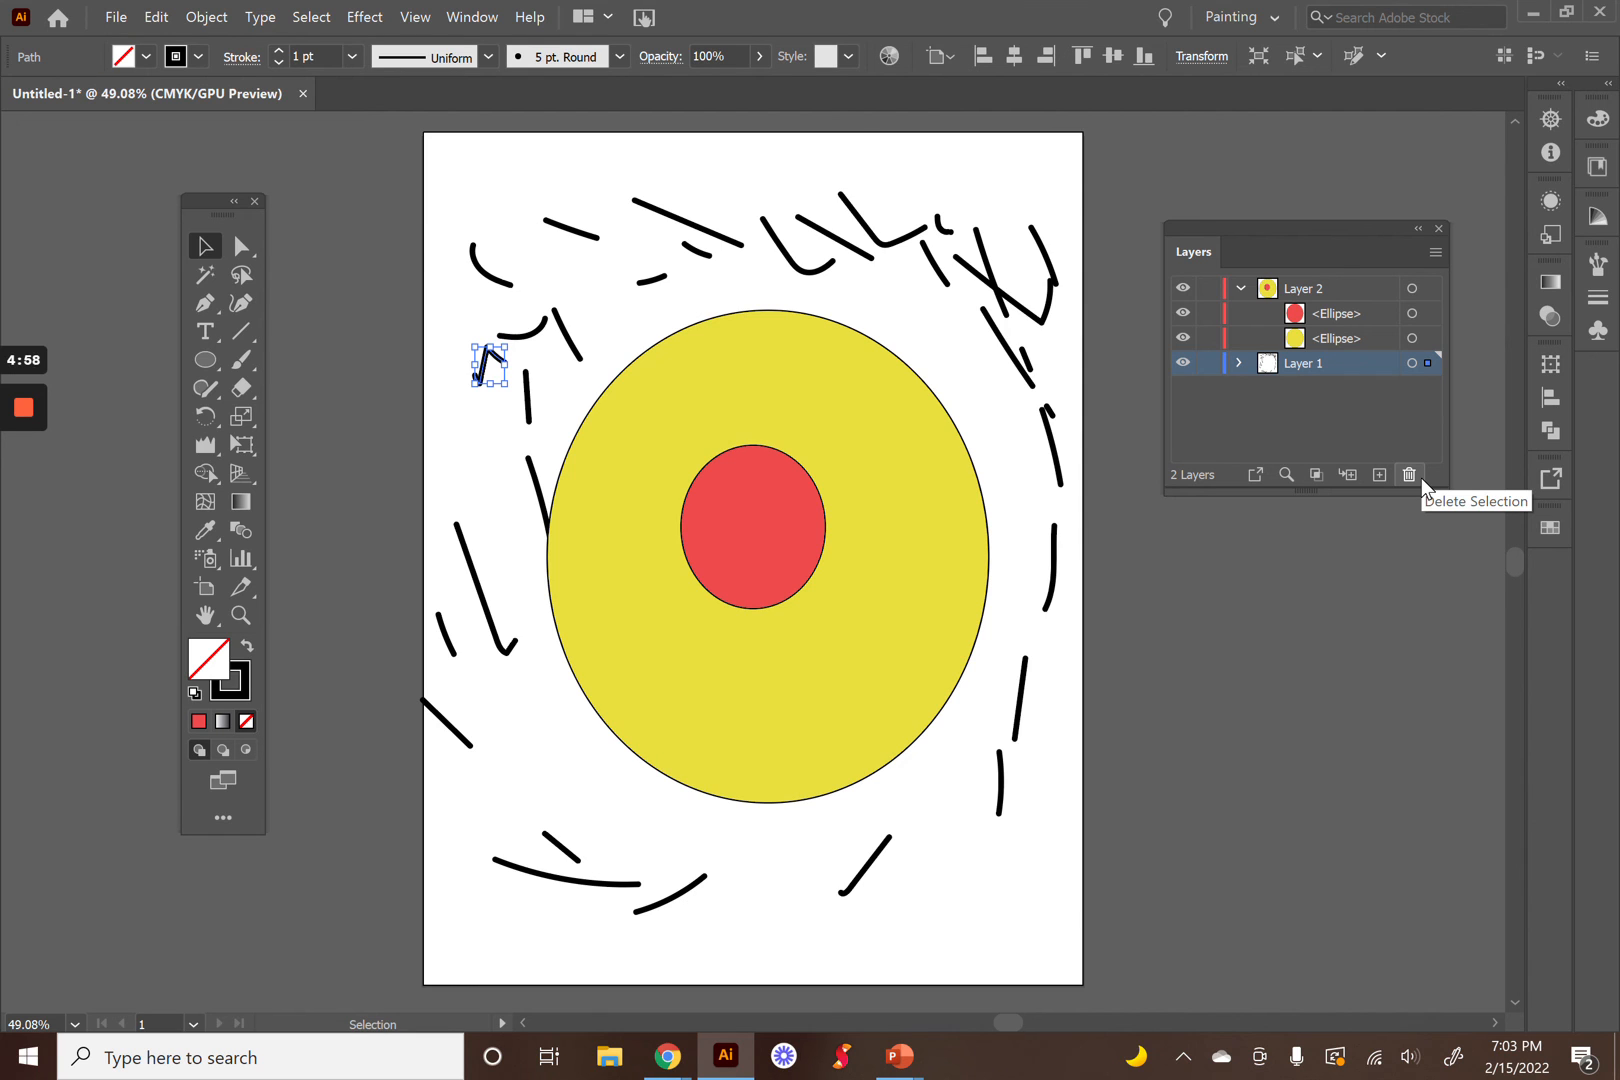
click(1311, 307)
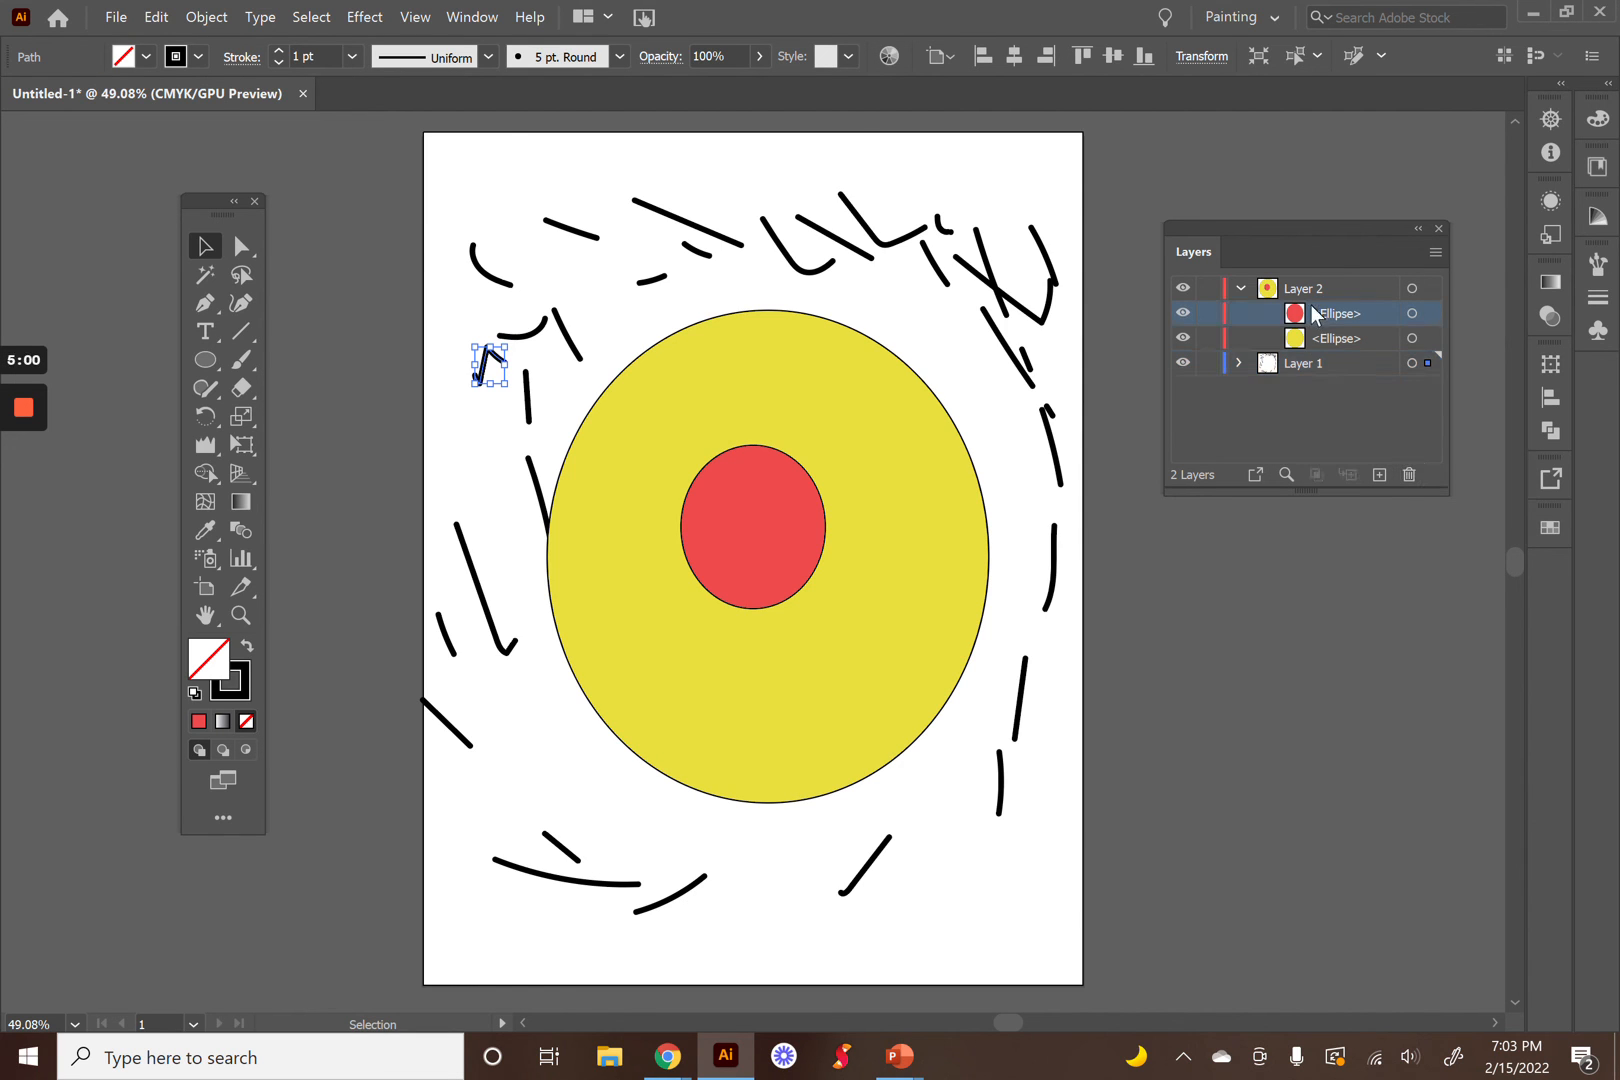
click(1413, 477)
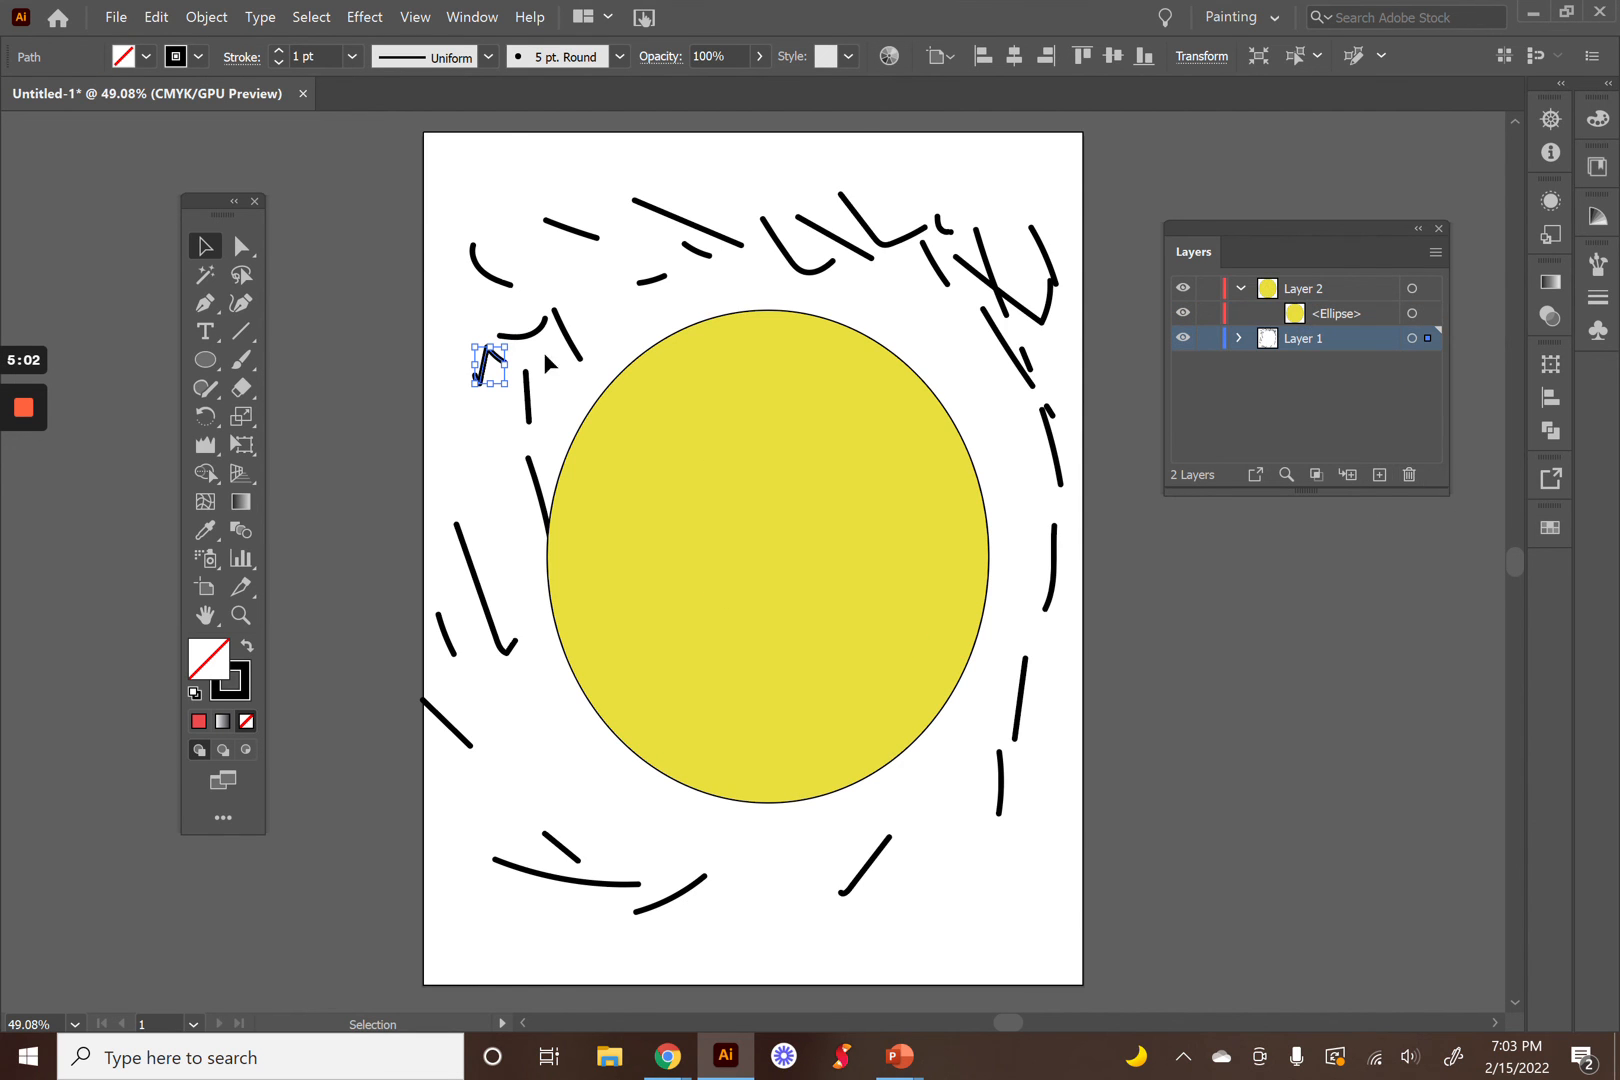